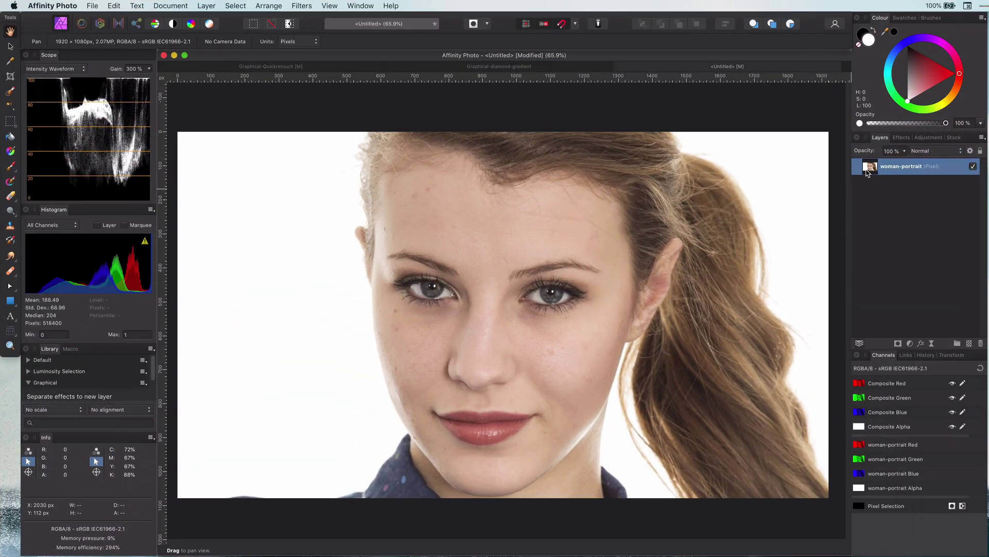
Step: Duplicate the portrait layer twice, naming the copies 'color' and 'texture'
key(v)
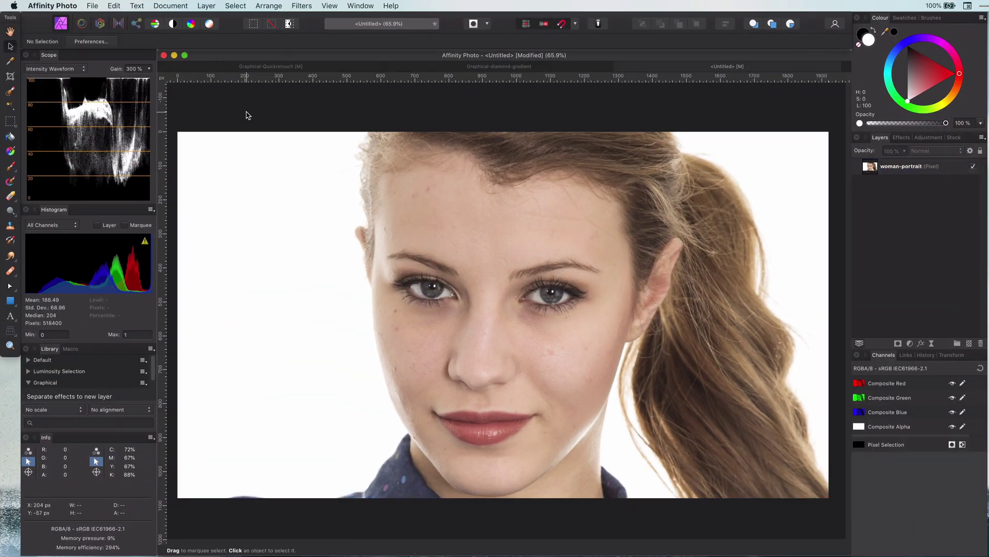
key(super+j)
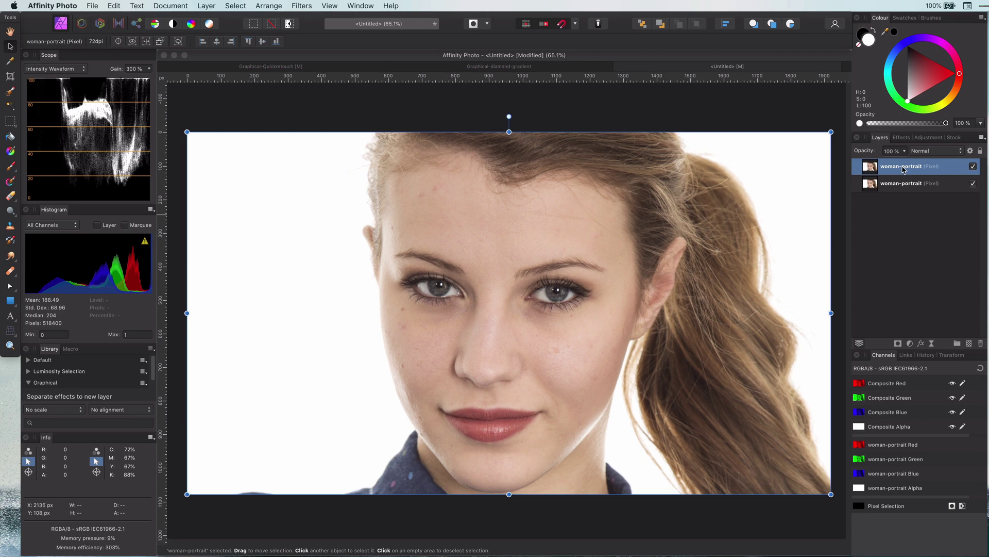
double_click(902, 166)
text(color)
key(Return)
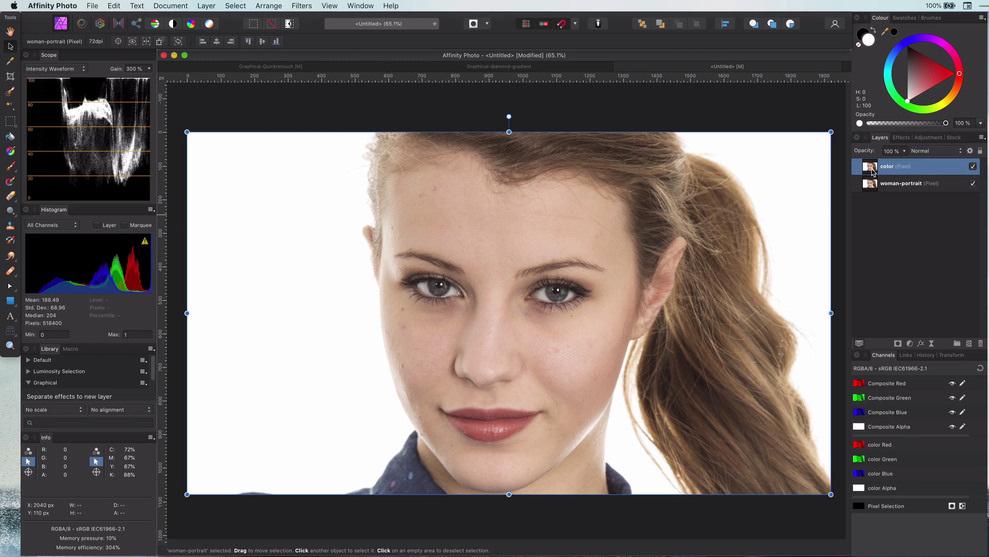
key(super+j)
double_click(892, 166)
text(texture)
key(Return)
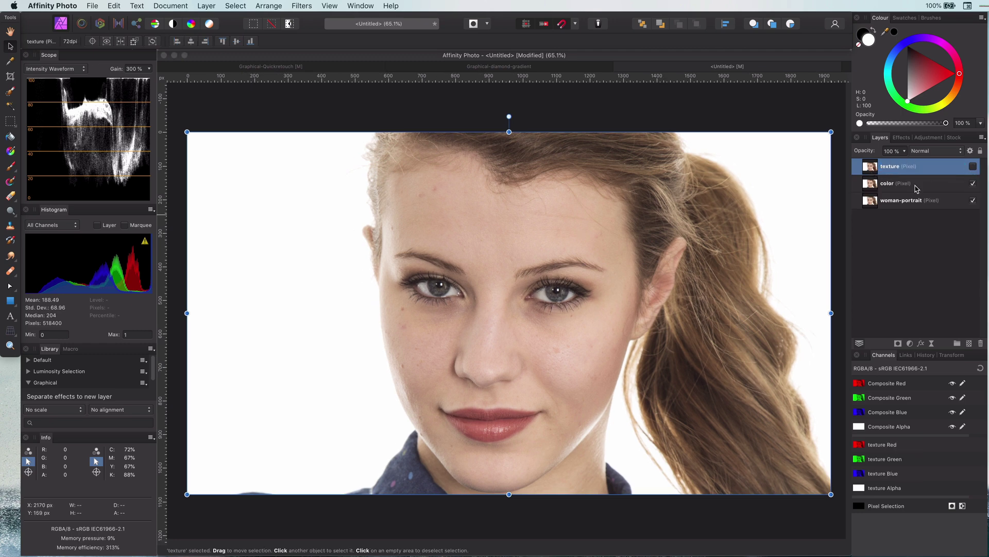
Step: Add a live Gaussian Blur of about 8.3 px to the color layer
click(916, 186)
click(931, 343)
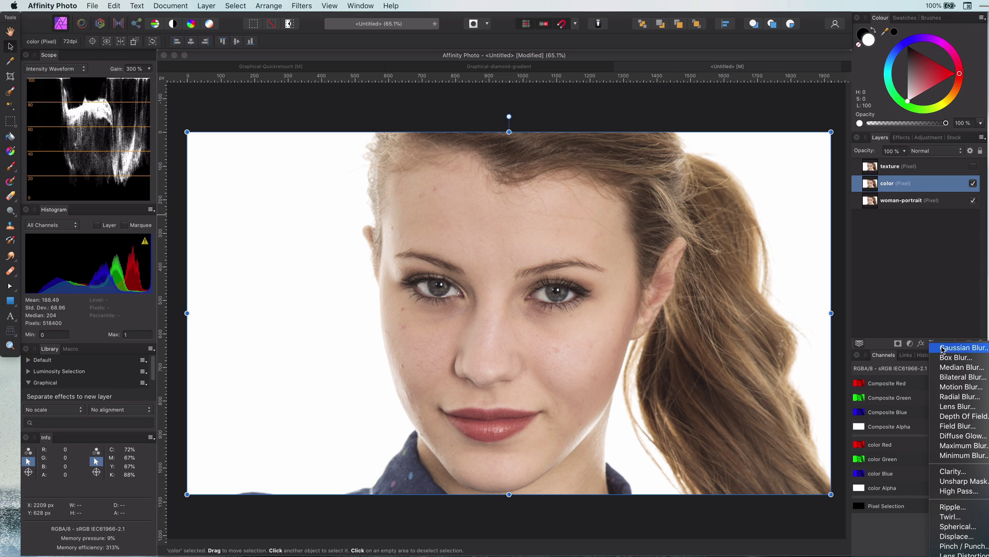
click(960, 347)
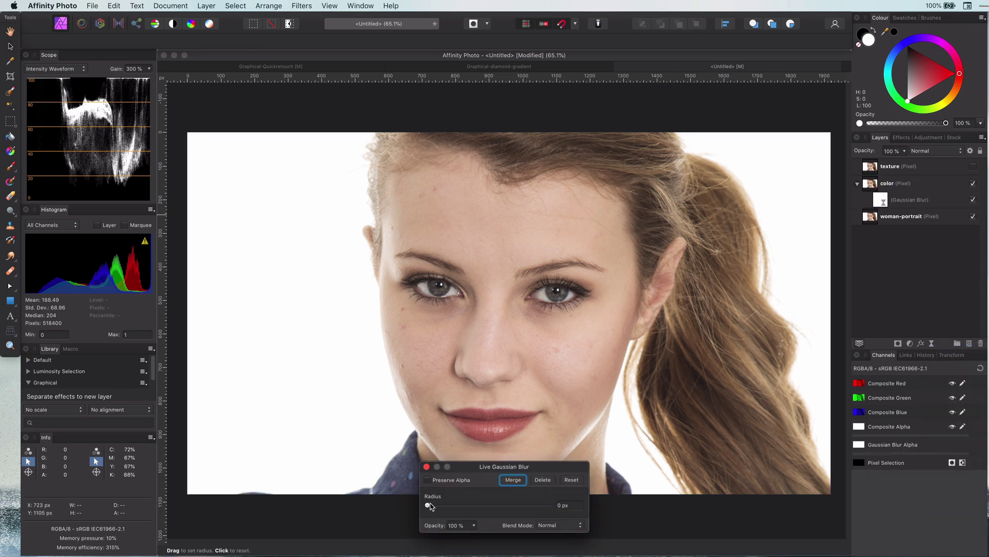
drag(430, 508, 477, 510)
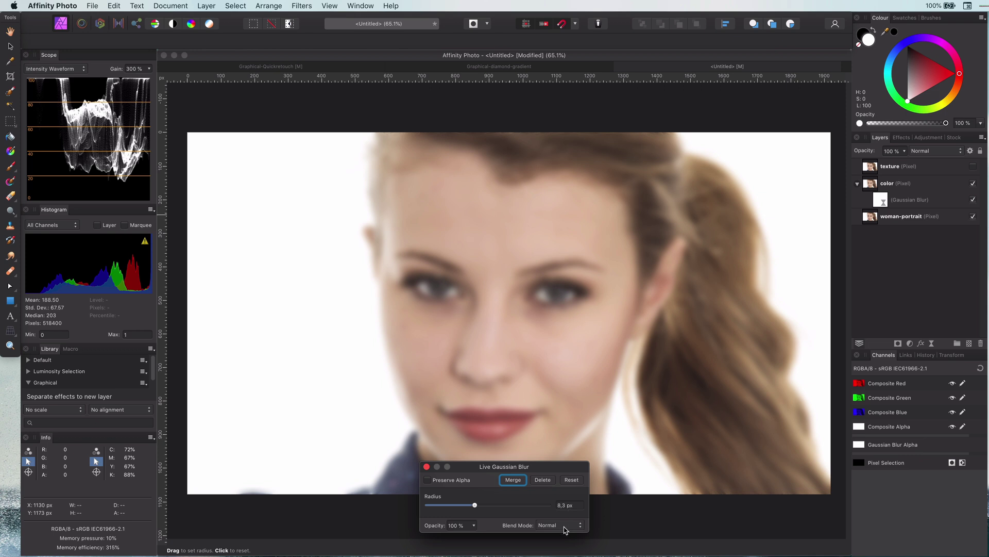
click(426, 467)
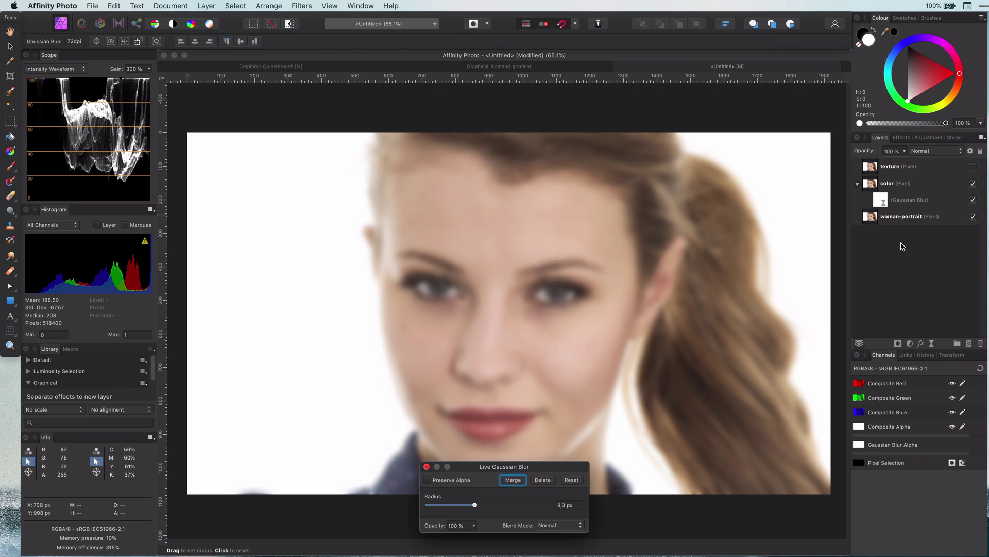
Step: Make the texture layer visible and add a live High Pass of about 8.2 px
click(895, 169)
click(976, 167)
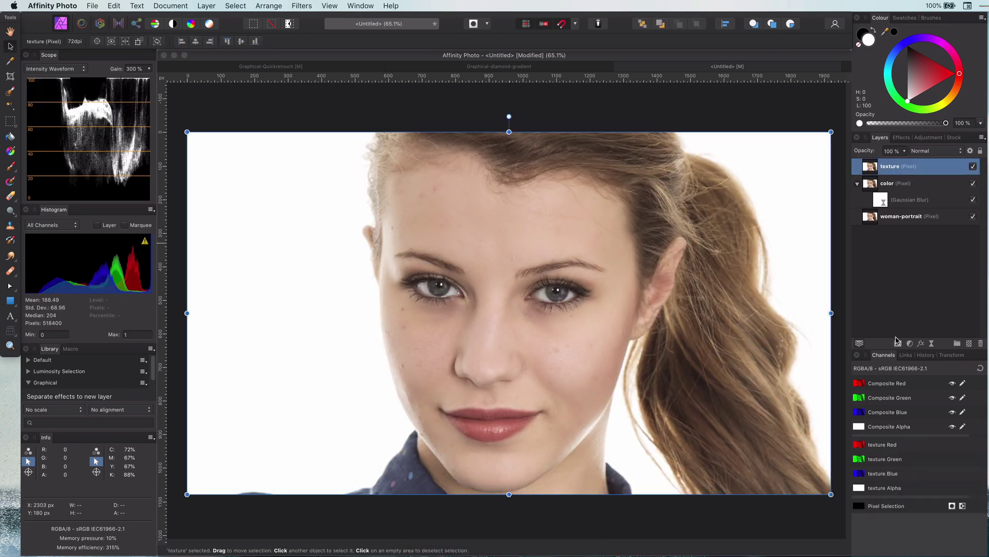
click(932, 343)
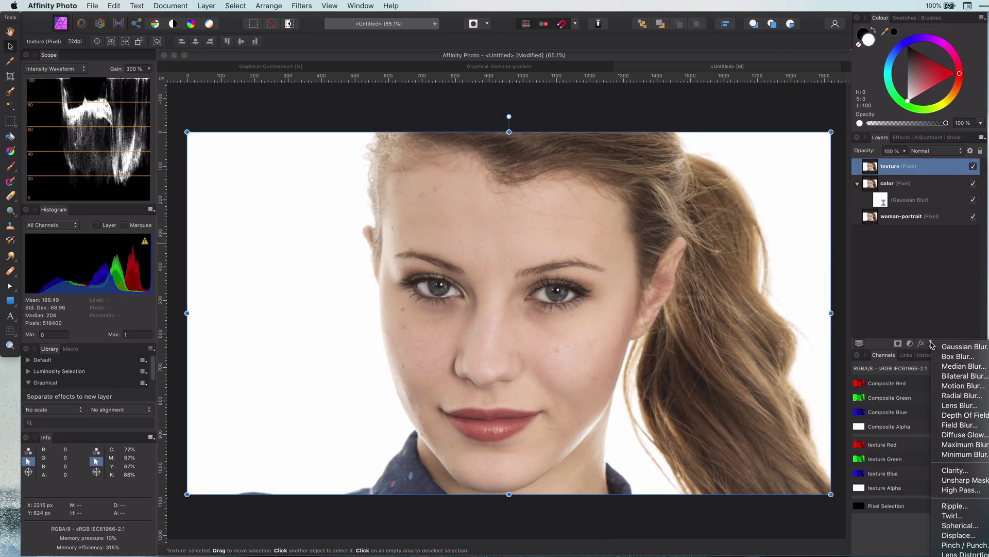
click(961, 490)
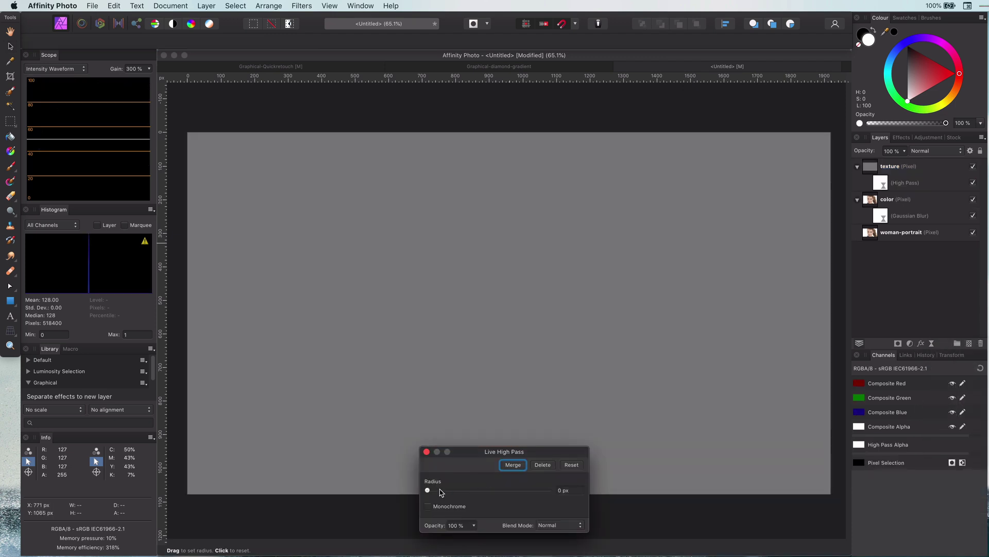
drag(428, 490, 474, 492)
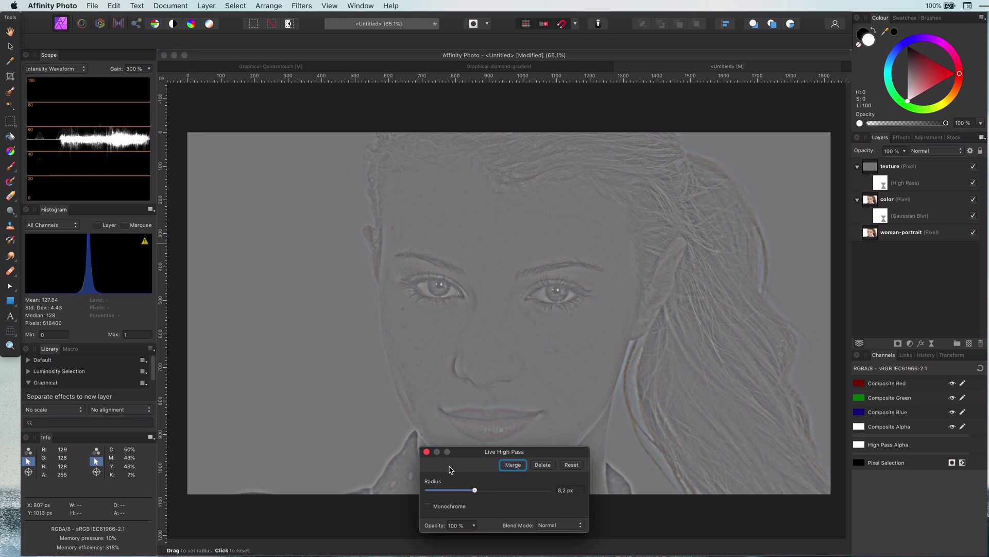
click(427, 452)
Step: Blend the texture layer in Vivid Light and add the color layer to the selection
click(926, 166)
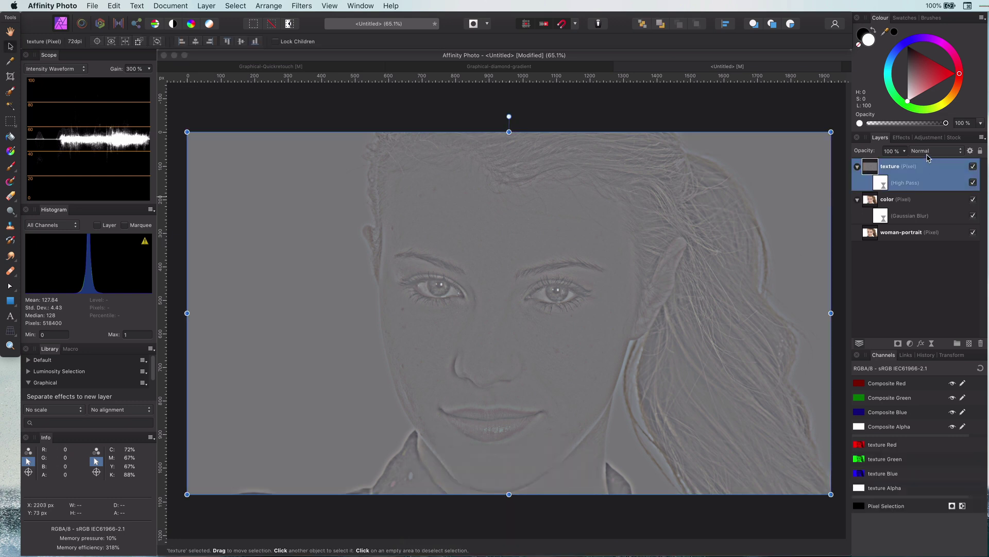
click(927, 154)
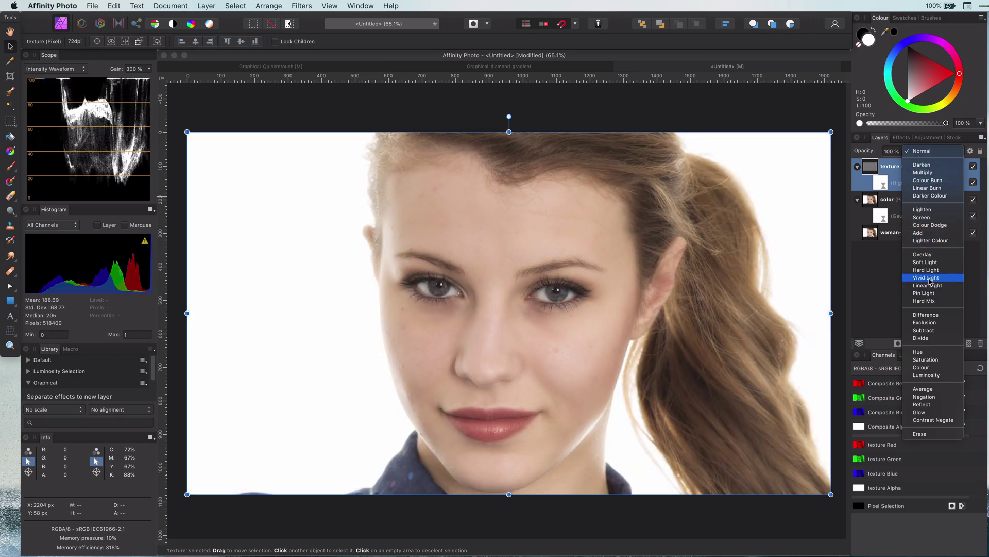
click(928, 278)
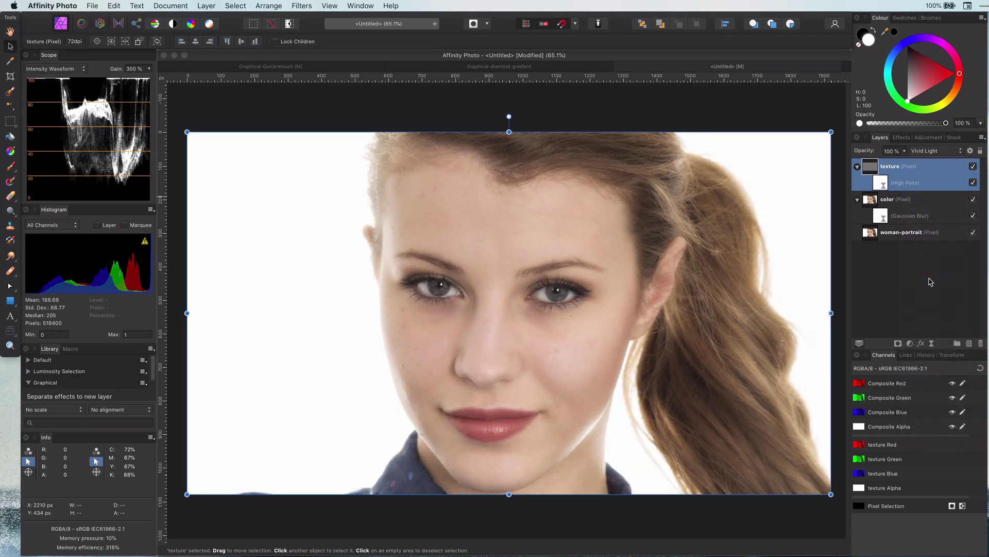
shift+click(900, 203)
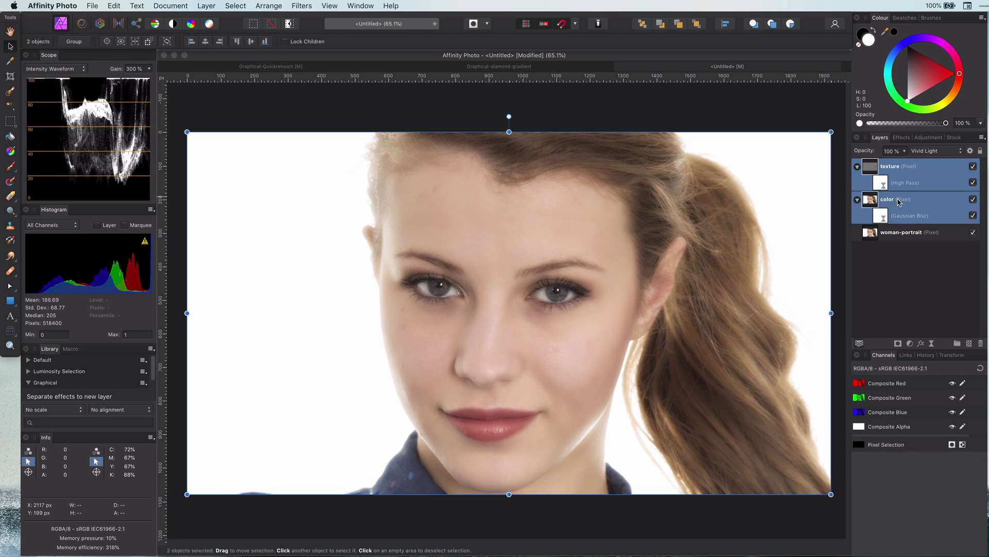
Step: Group color and texture as 'Retouchj' and give the group an inverted black mask
key(super+g)
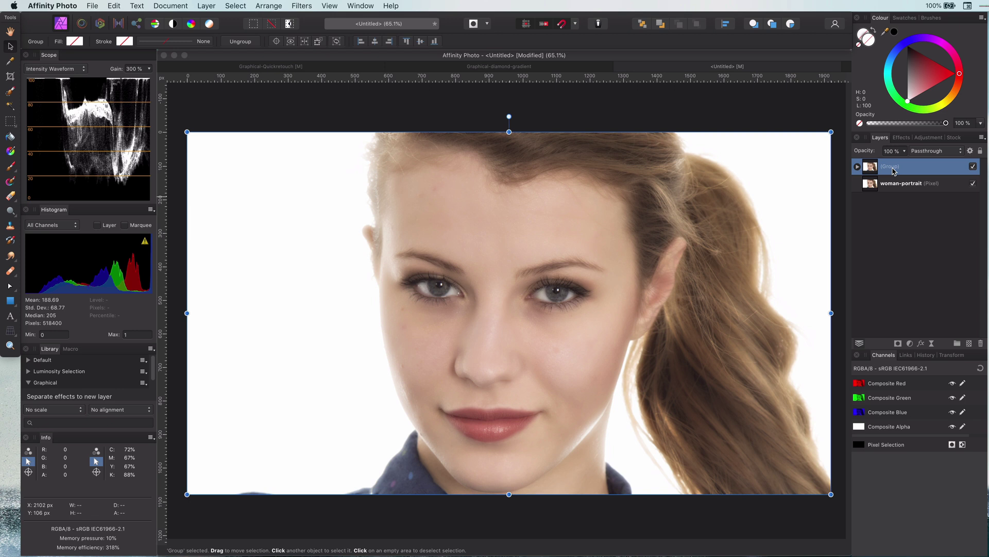
double_click(893, 167)
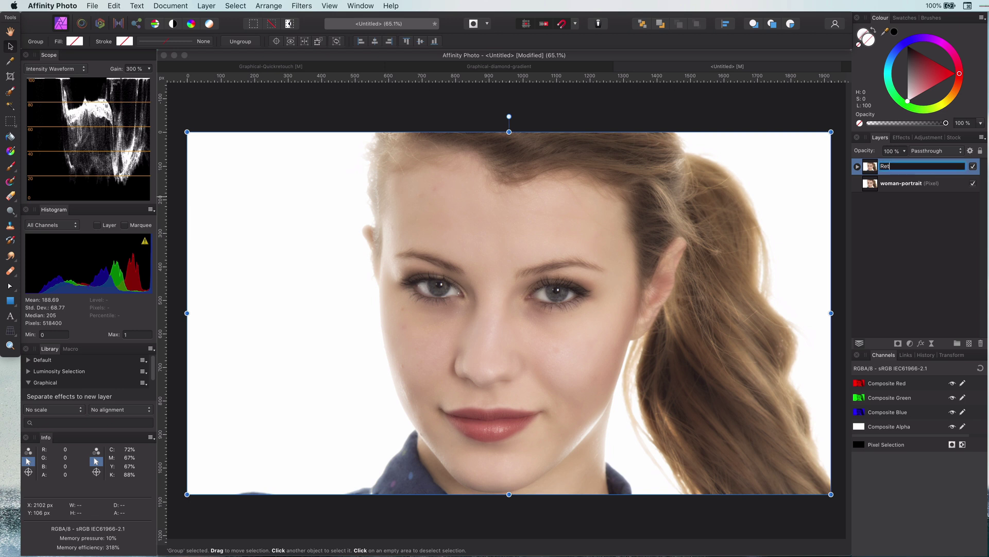
text(Retouchj)
key(Return)
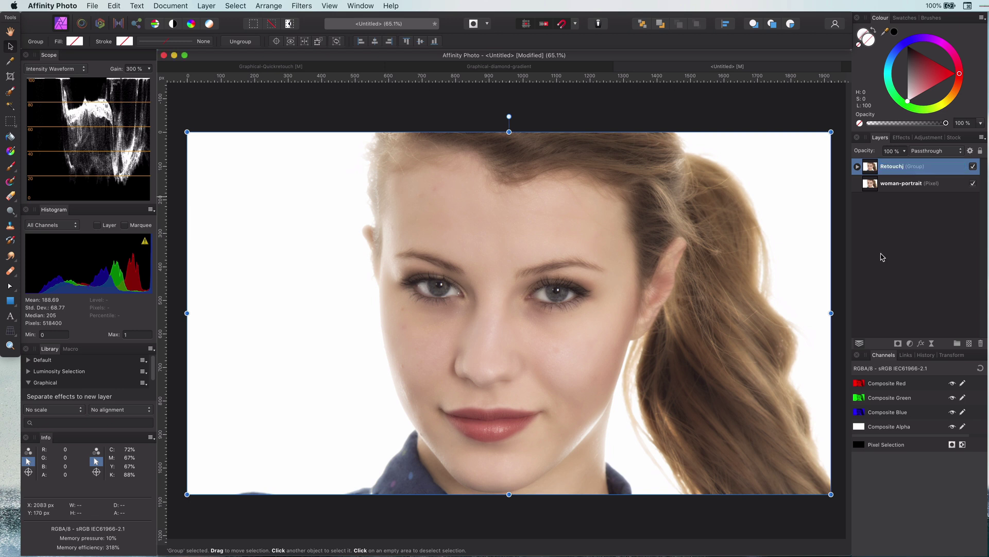
click(898, 343)
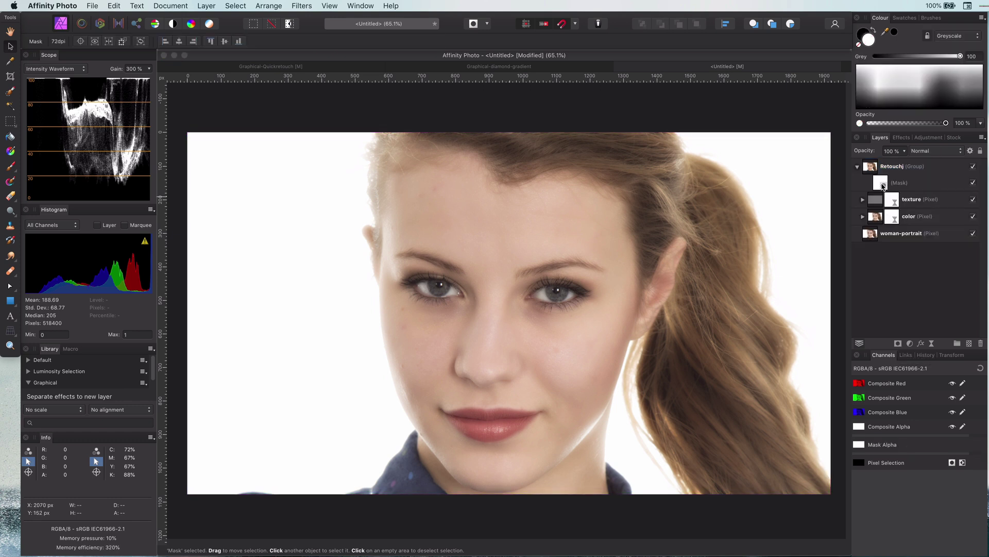
click(883, 184)
key(super+i)
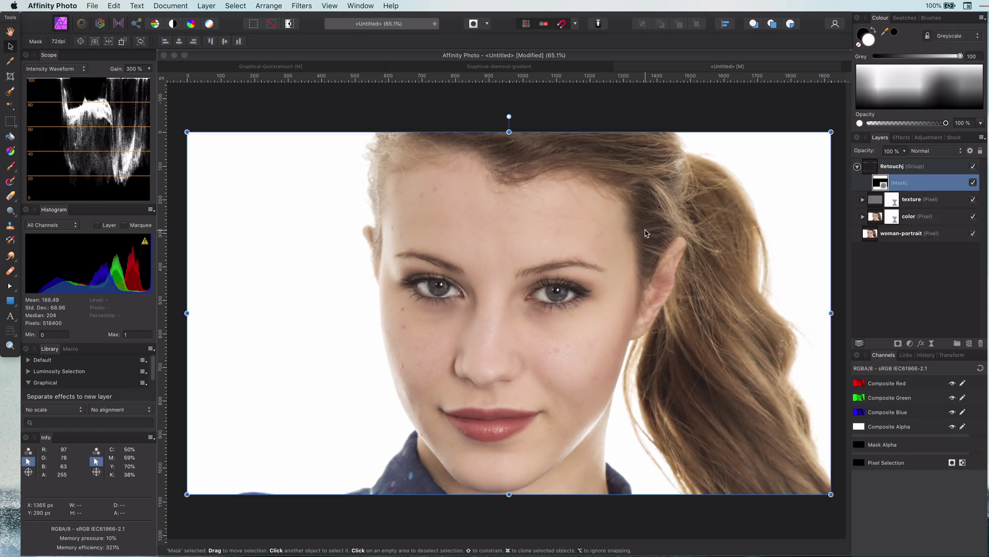
Step: Set up a white brush of about 98 px and zoom in on the face
key(b)
key(x)
key(x)
key(bracketright)
key(bracketright)
key(bracketright)
key(bracketright)
key(bracketright)
key(bracketright)
key(bracketright)
key(bracketright)
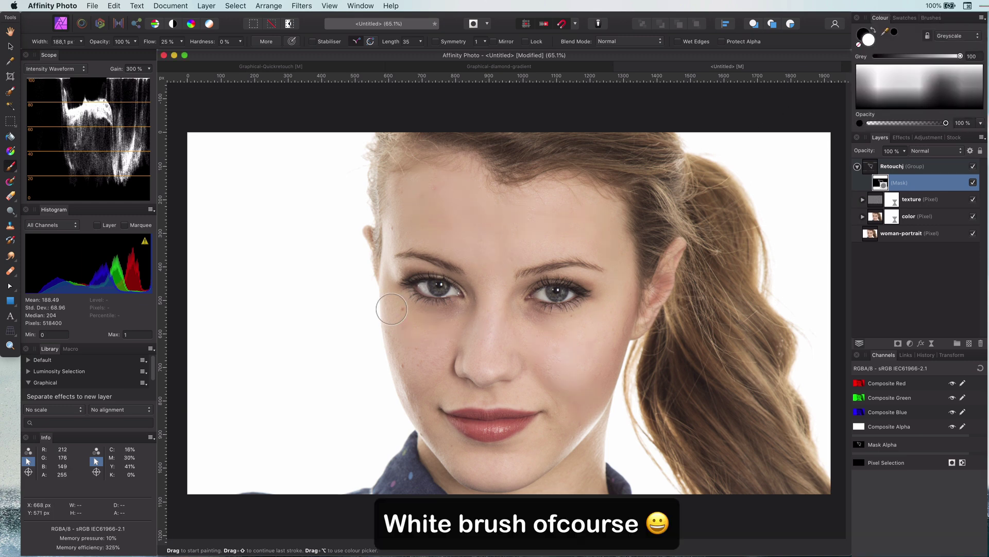
scroll(421, 364, up, 3)
key(bracketleft)
key(bracketleft)
key(bracketleft)
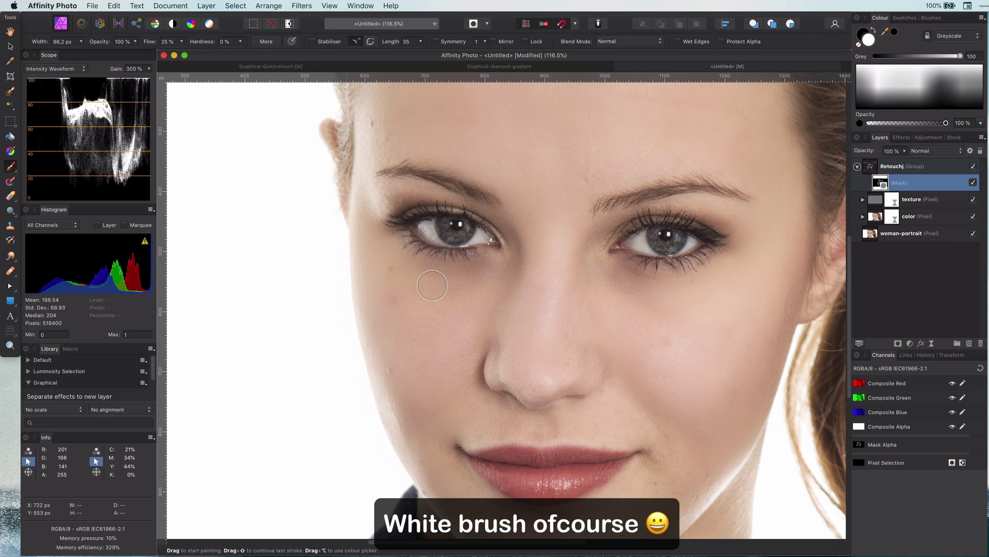
scroll(629, 426, down, 3)
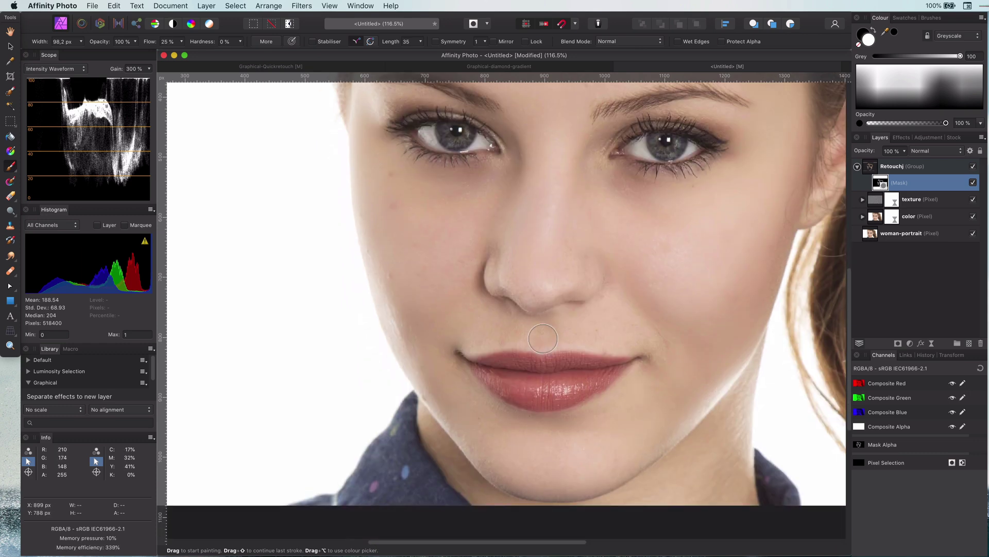
scroll(691, 293, up, 3)
scroll(722, 162, up, 3)
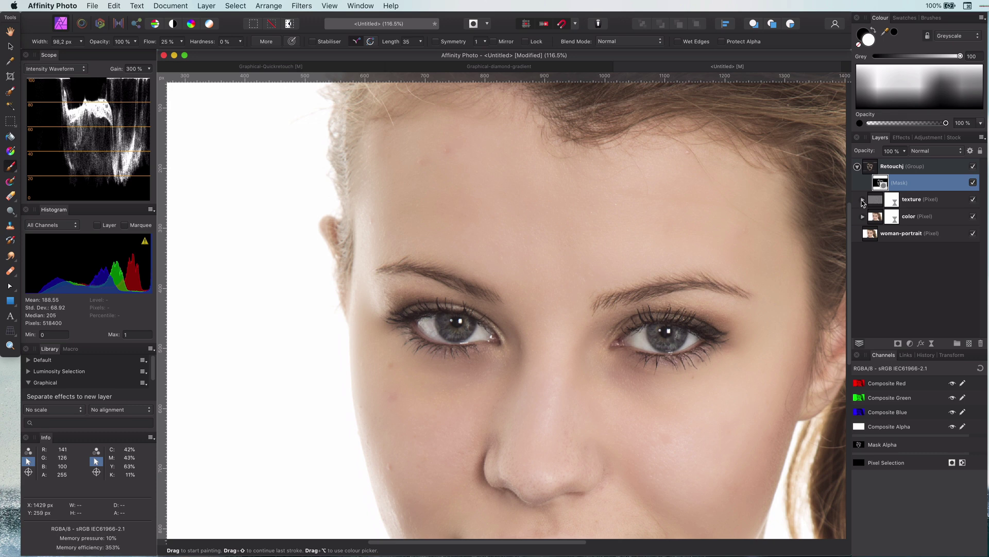
Step: Clone away the small blemish and dark spot on the cheeks on the texture layer
click(863, 199)
click(878, 201)
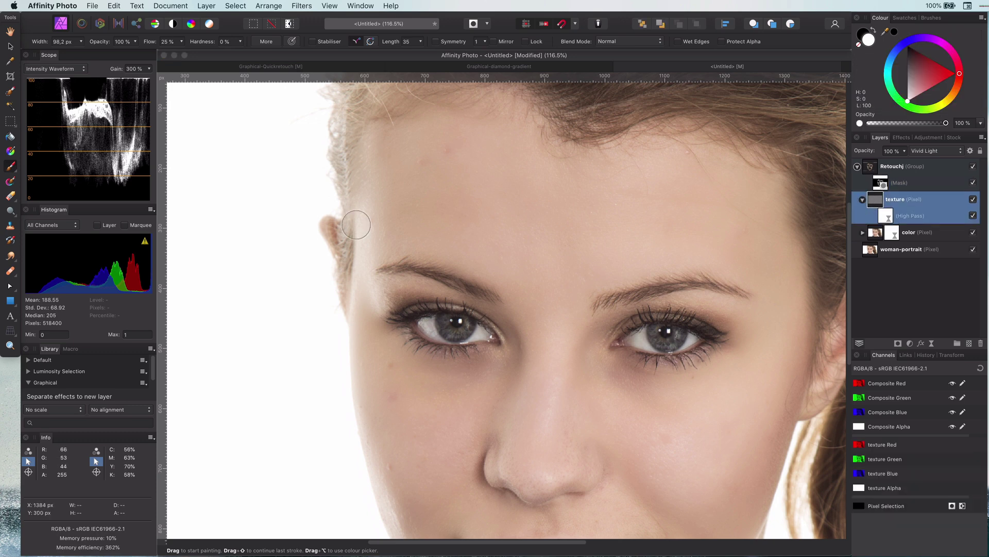
click(10, 272)
alt+click(434, 419)
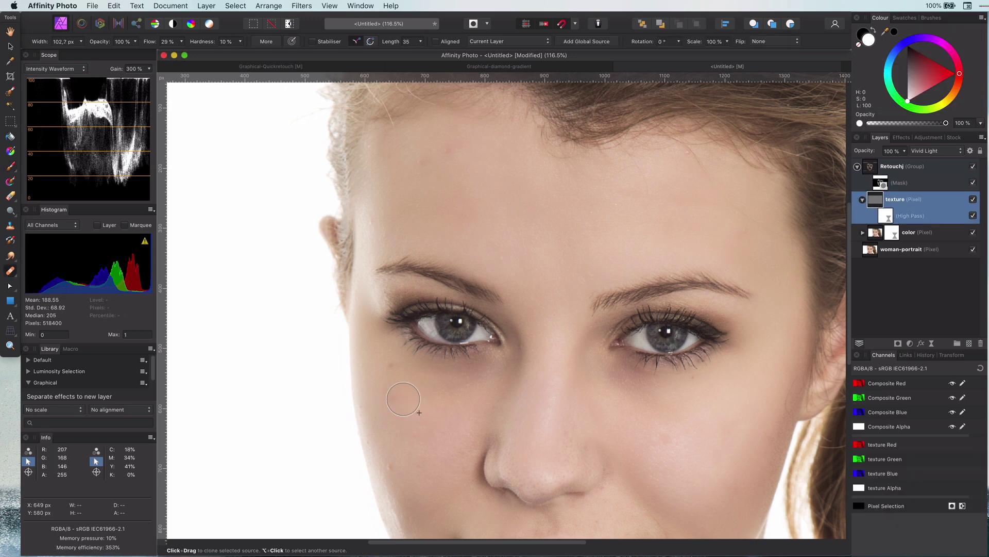
click(388, 465)
scroll(592, 237, down, 4)
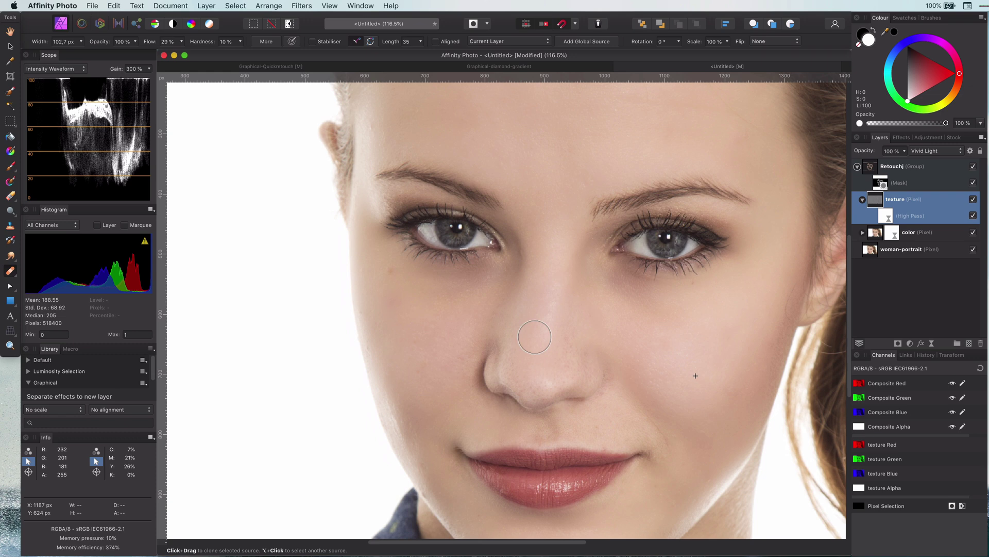
click(382, 273)
scroll(673, 397, down, 2)
scroll(653, 405, up, 2)
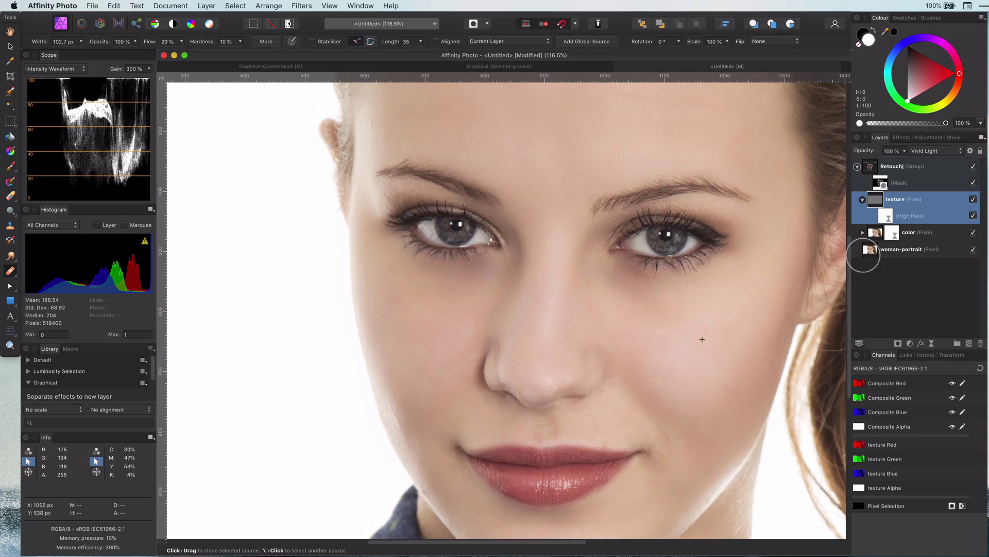
Step: Select the color layer and clone from a source beside the cheek
click(870, 235)
click(863, 233)
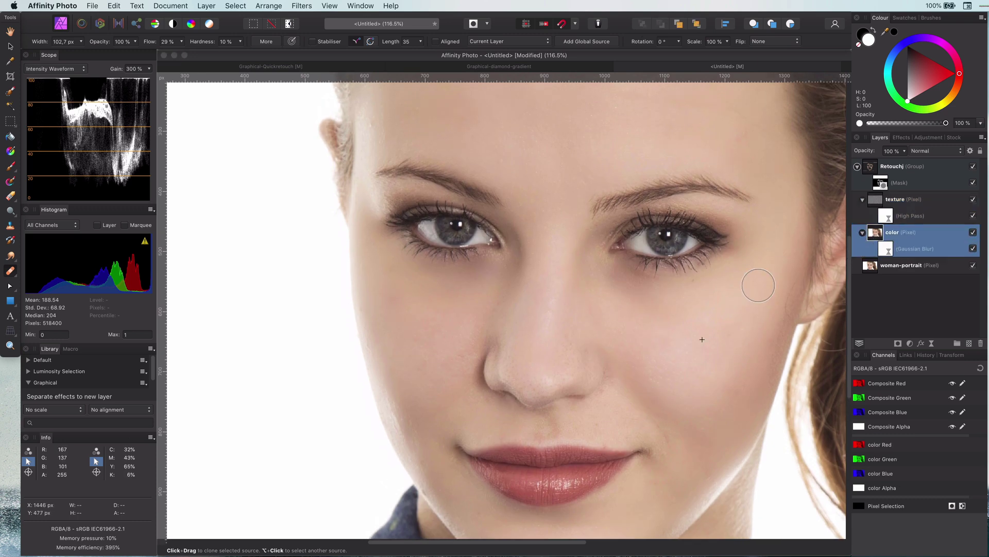
alt+click(663, 344)
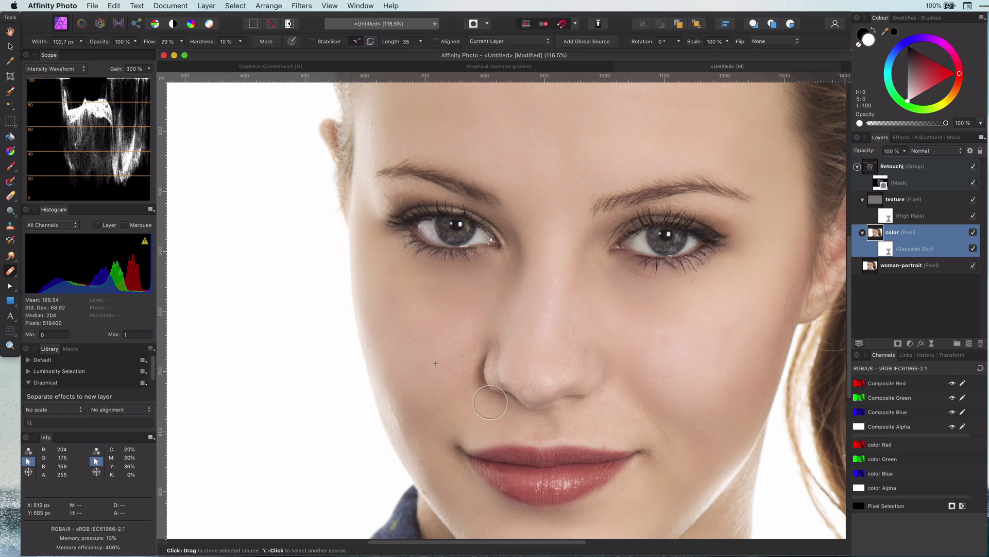
scroll(498, 400, down, 5)
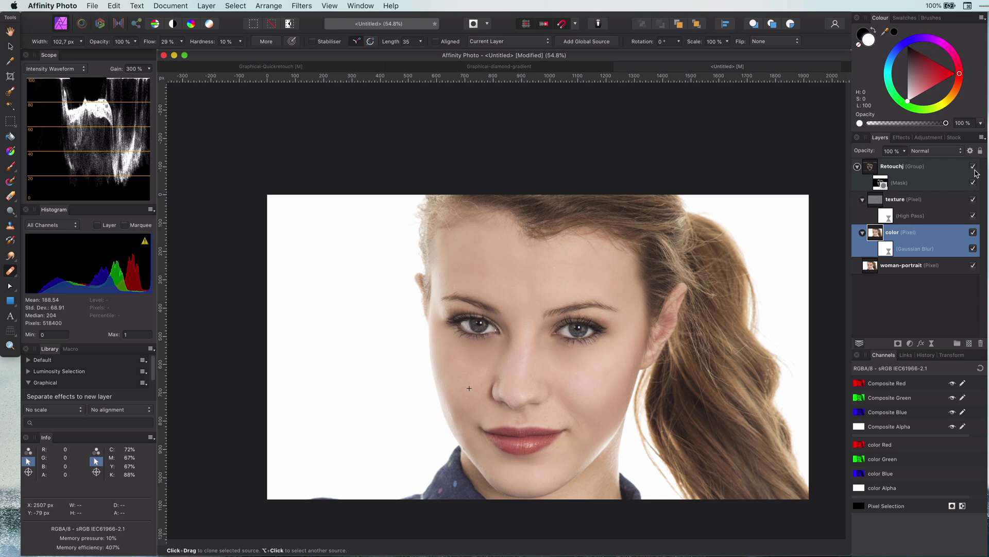
Step: Toggle the Retouchj group off and on for comparison, then collapse and select it
click(972, 167)
click(972, 167)
click(857, 167)
click(873, 168)
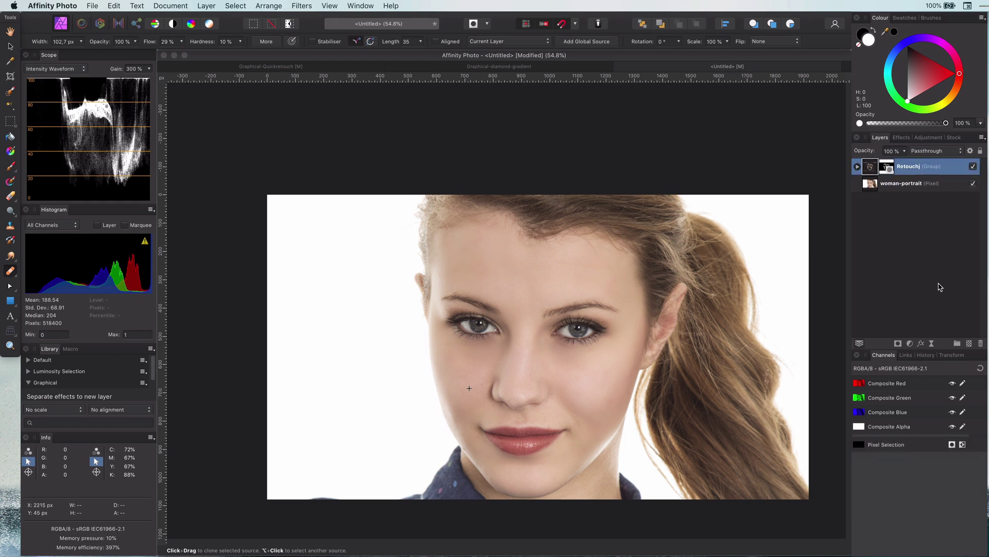
Step: Add a reverse-S Curves adjustment in Soft Light named 'Reverse S Curve'
click(911, 344)
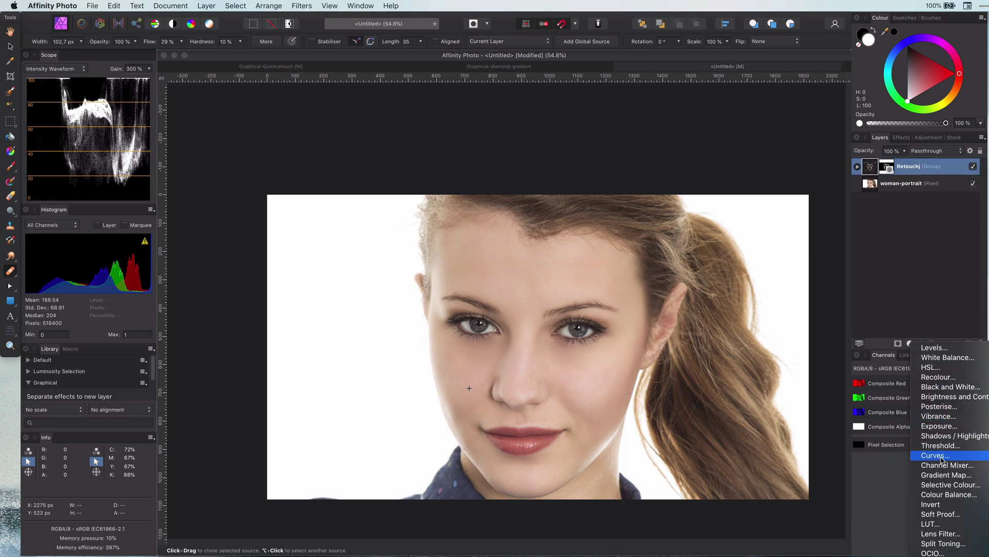
click(923, 458)
drag(688, 443, 688, 427)
click(764, 364)
drag(768, 370, 775, 384)
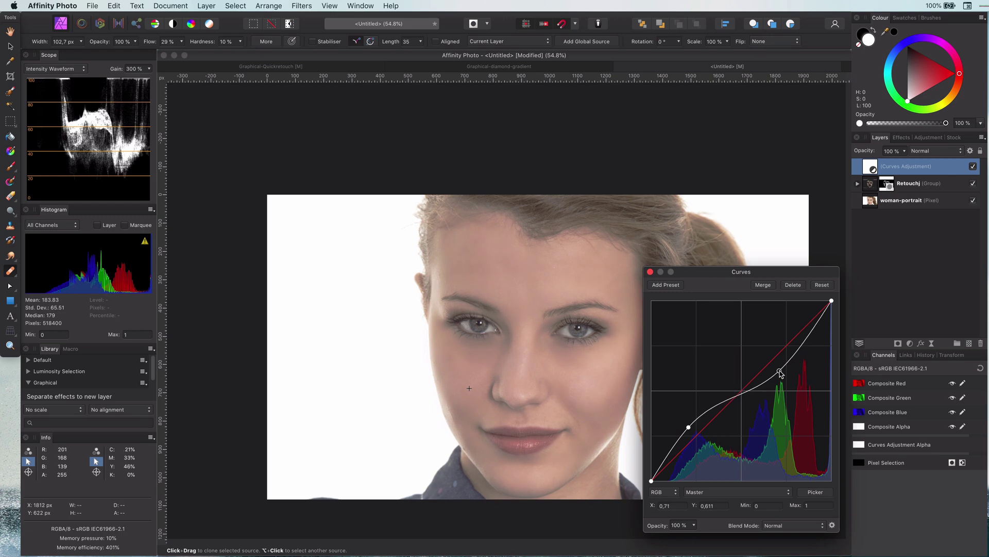
click(650, 271)
click(922, 150)
click(928, 259)
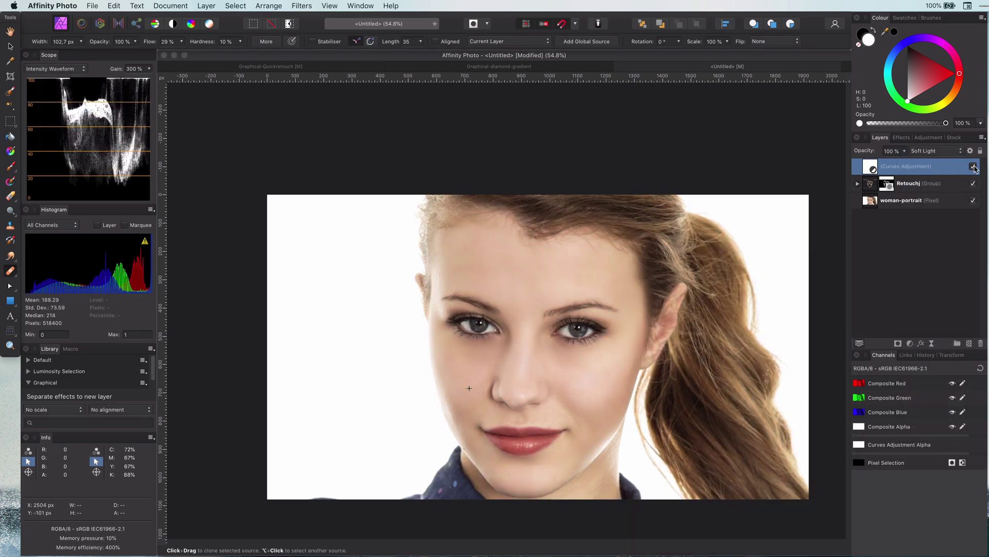
click(910, 344)
double_click(906, 166)
text(Rev)
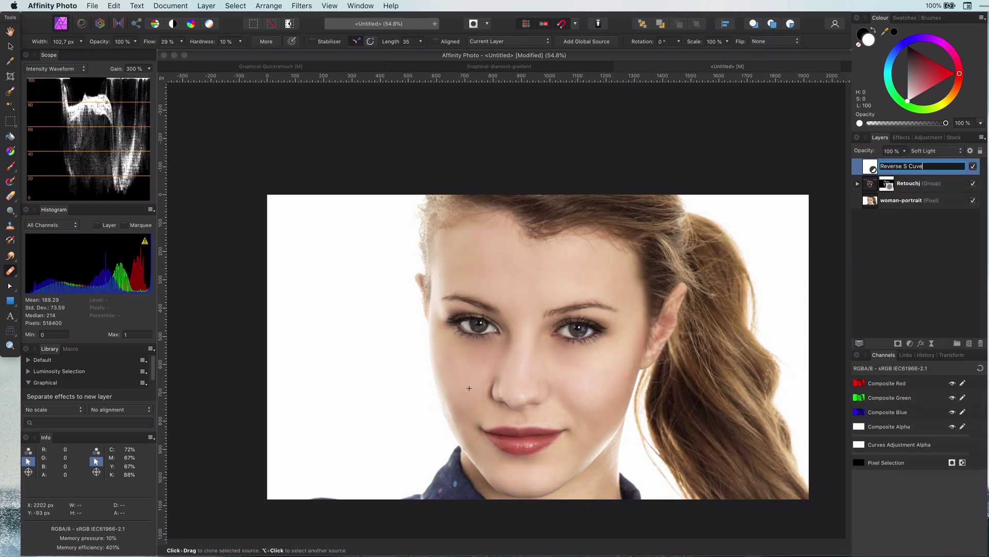
text(erse S Curve)
key(Return)
Step: Add a second Curves layer 'Negation Eyes' with an inverted mask and Negation blending
click(911, 344)
click(922, 474)
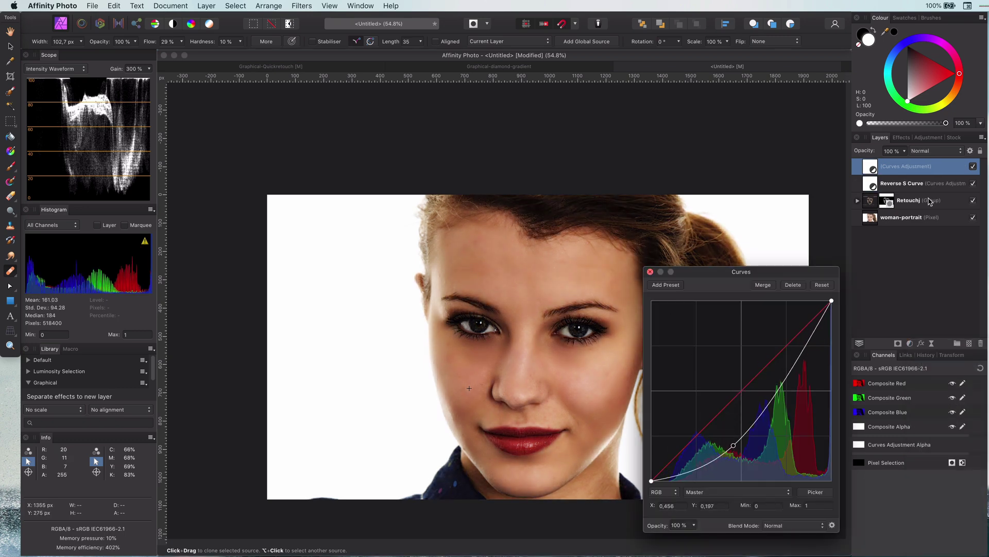
double_click(906, 166)
text(Negation Eyes)
key(Return)
key(super+i)
click(935, 150)
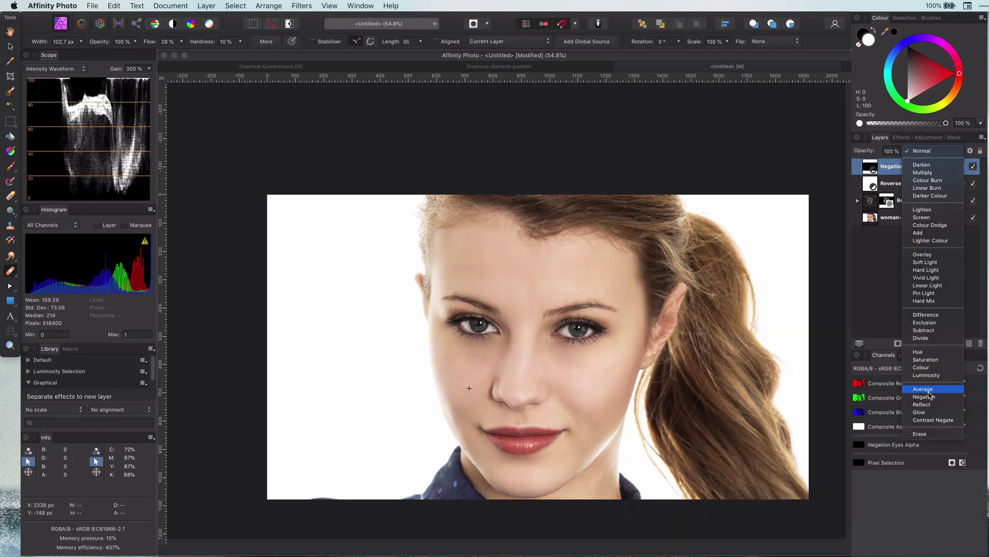
click(924, 396)
Step: Paint the Negation Eyes effect into both irises
scroll(522, 308, up, 8)
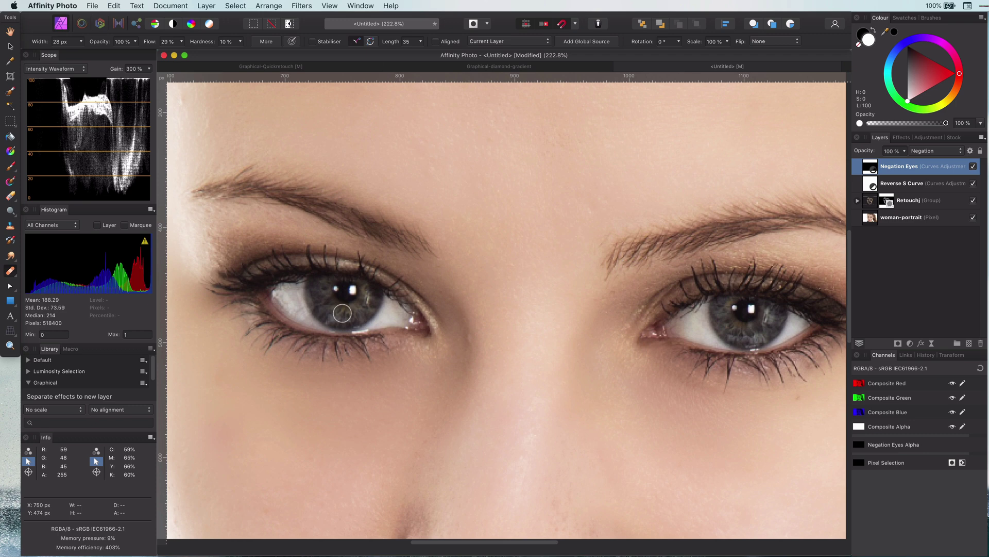
key(b)
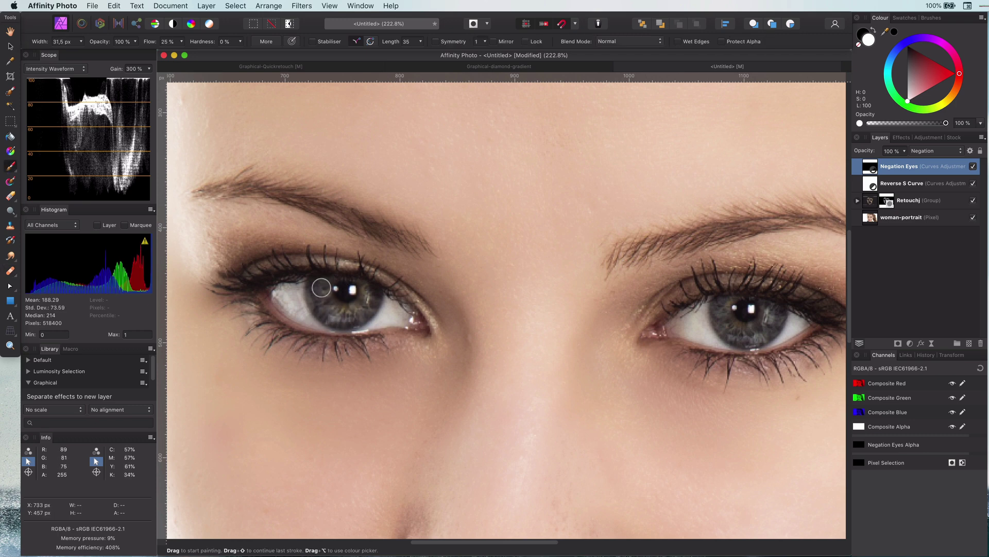
drag(322, 288, 351, 314)
mouse_move(726, 314)
mouse_down()
mouse_move(729, 298)
mouse_move(748, 336)
mouse_up()
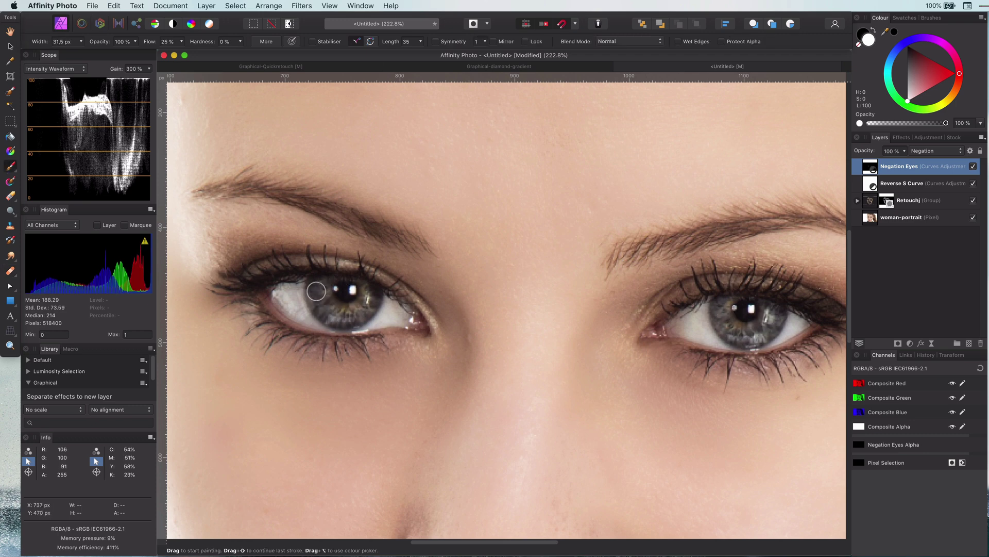
Step: Raise the Green curve on Negation Eyes and set its opacity to 81%
double_click(869, 166)
click(737, 492)
click(722, 508)
drag(744, 405, 739, 380)
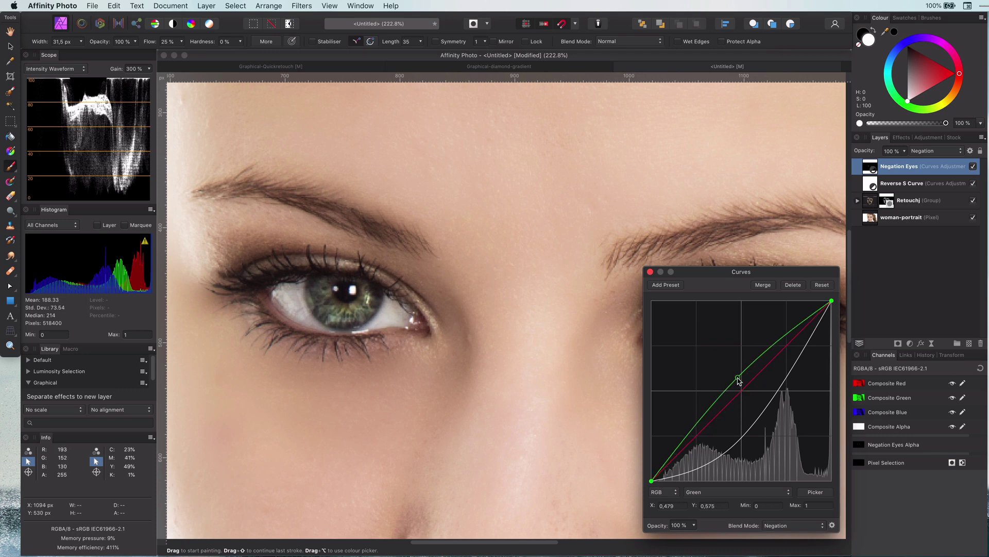
click(650, 271)
key(super+0)
key(8)
key(1)
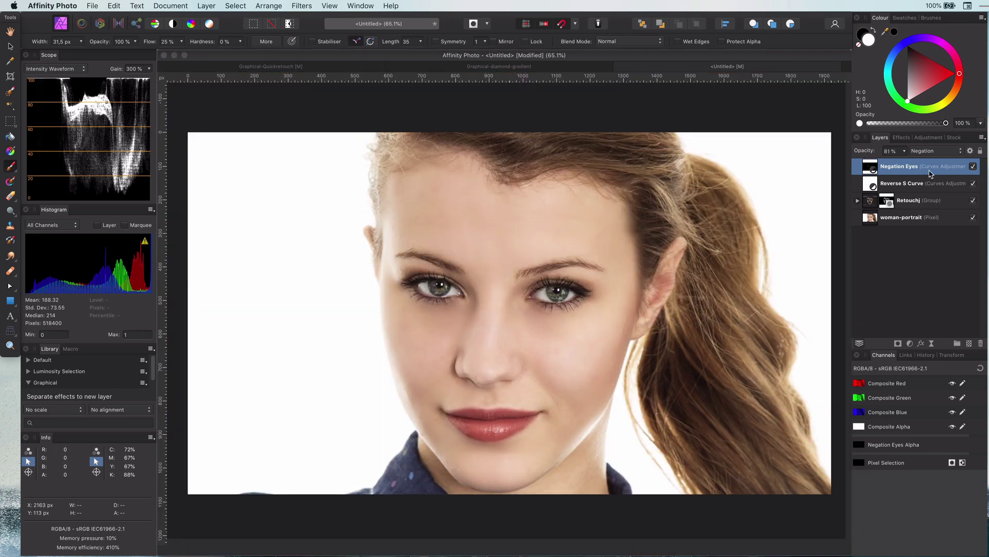
shift+click(922, 201)
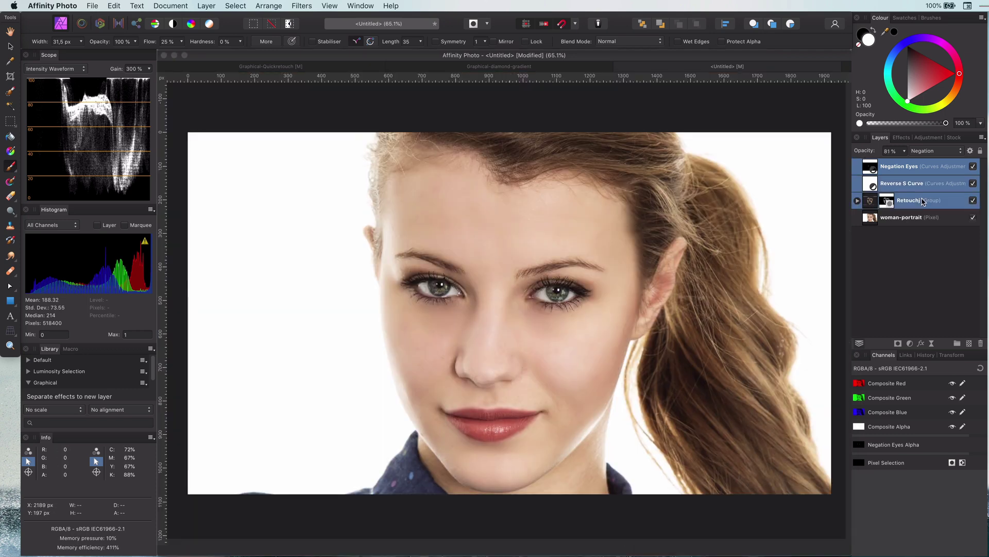
click(972, 201)
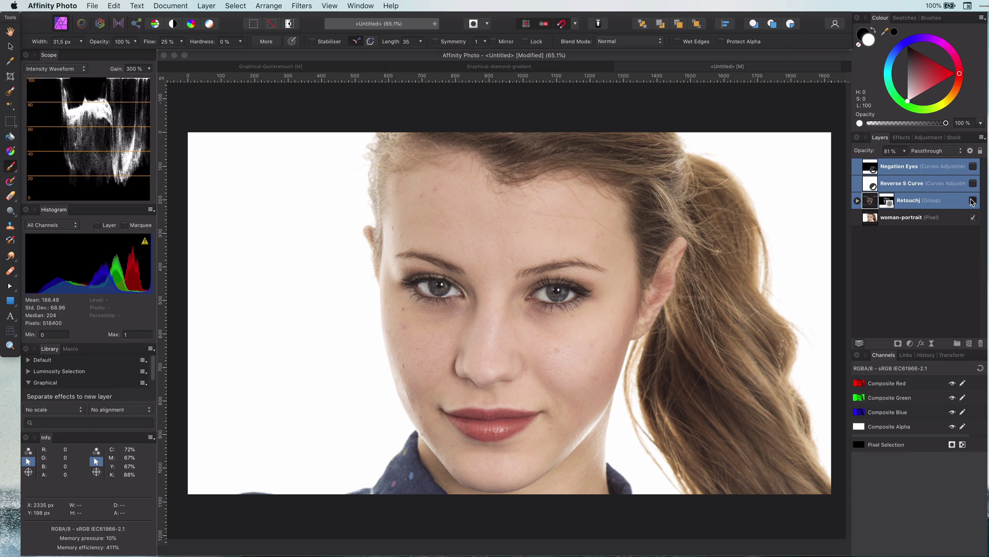
click(972, 201)
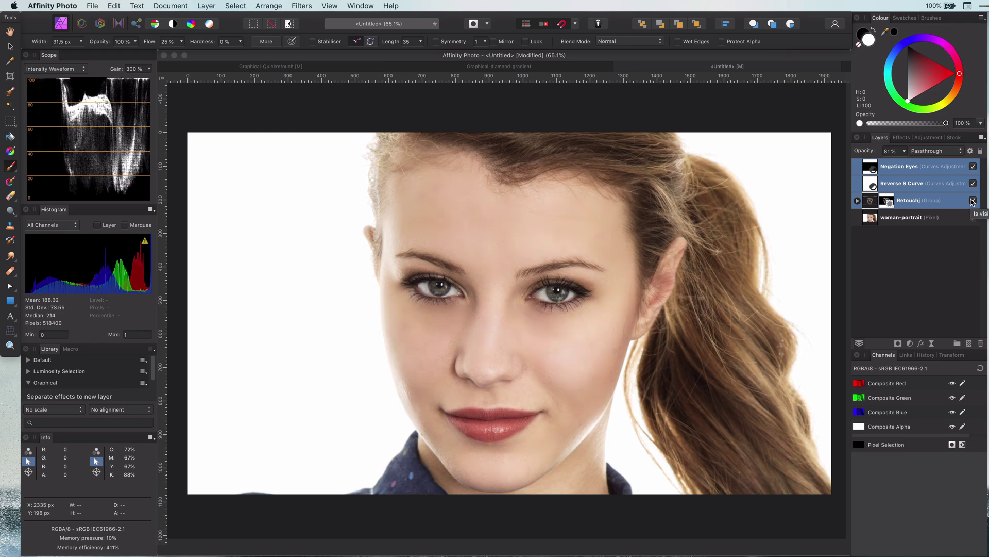
click(972, 201)
click(972, 201)
Step: Add a Recolour adjustment above Negation Eyes with its saturation reduced to 57%
click(871, 168)
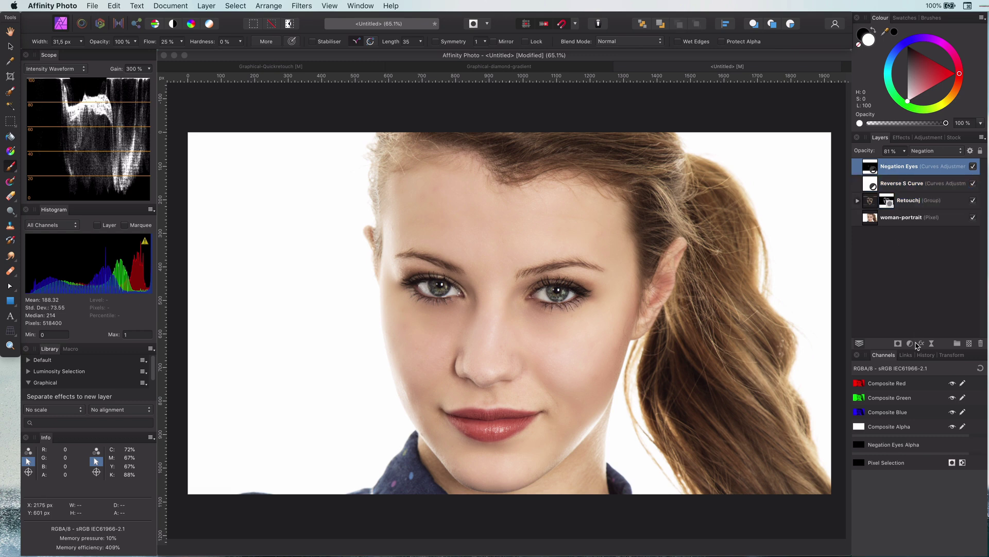
click(910, 344)
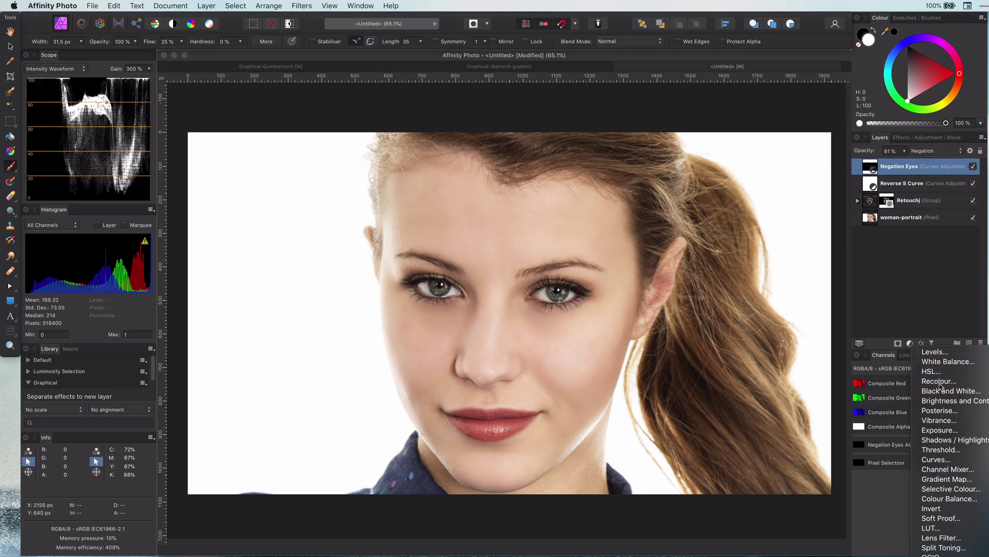
click(891, 381)
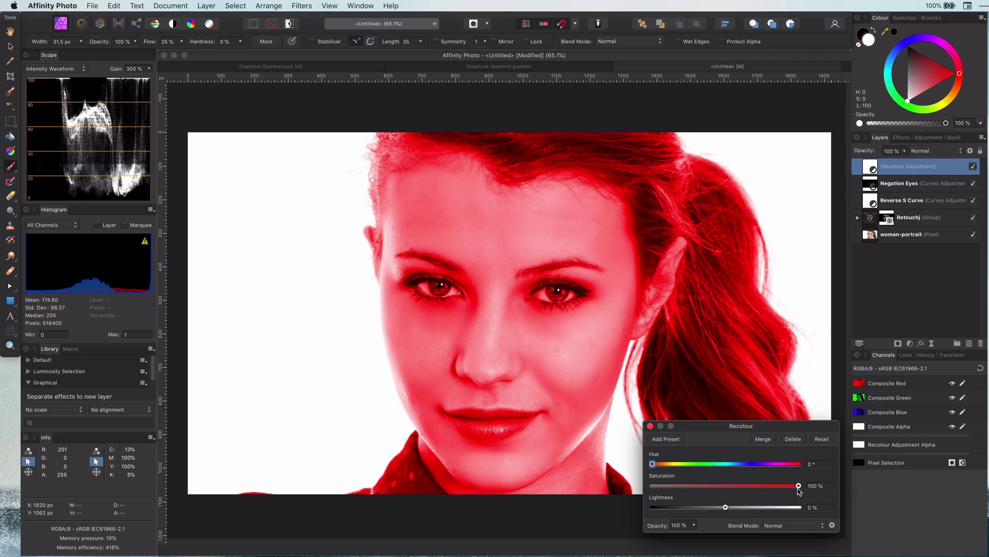
drag(798, 486, 736, 485)
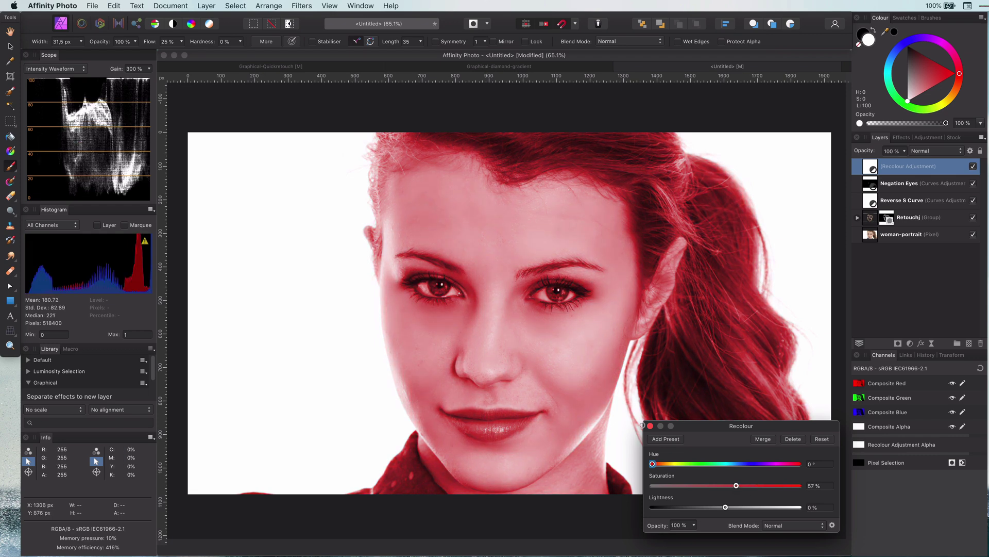
click(651, 427)
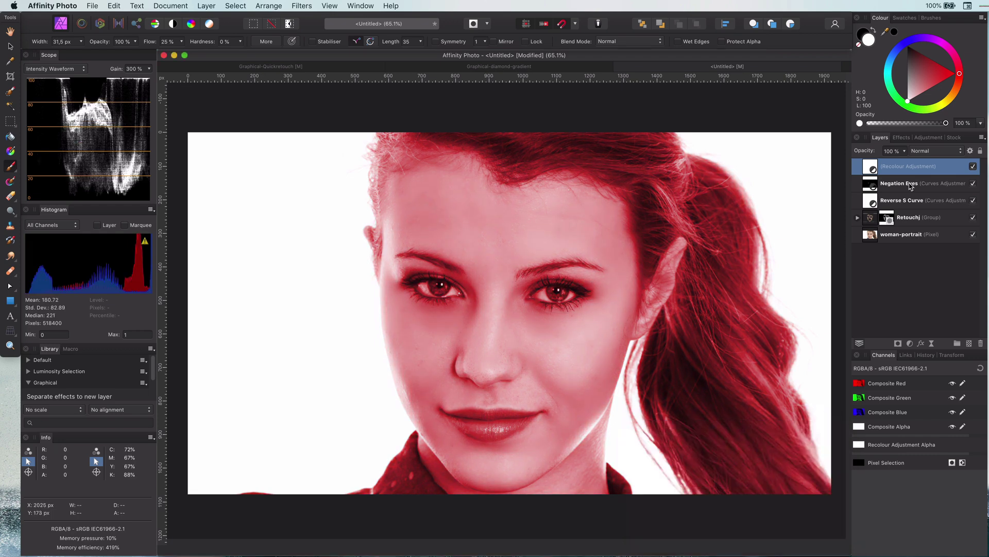
Step: Blend the Recolour layer in Darken and invert its mask to hide the tint
click(935, 153)
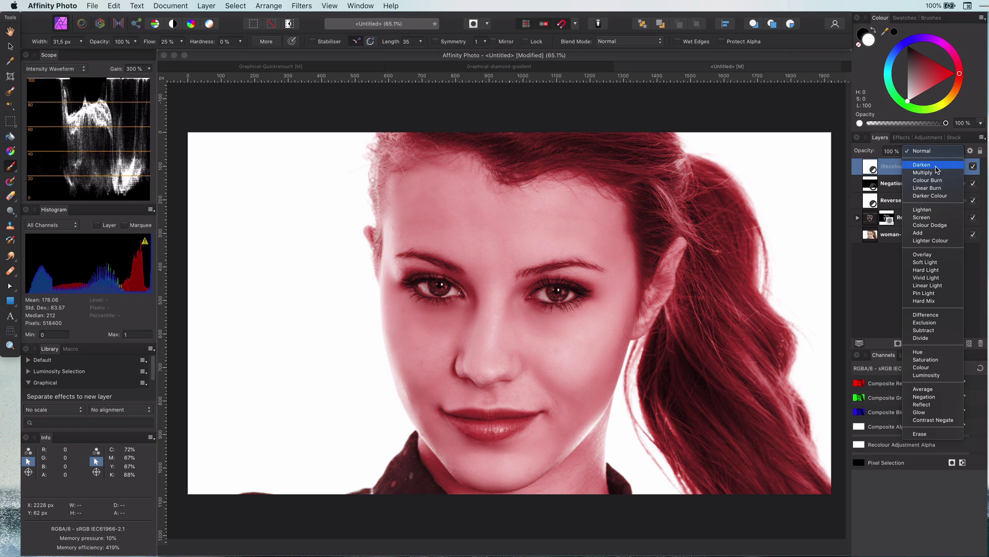
click(936, 167)
key(super+i)
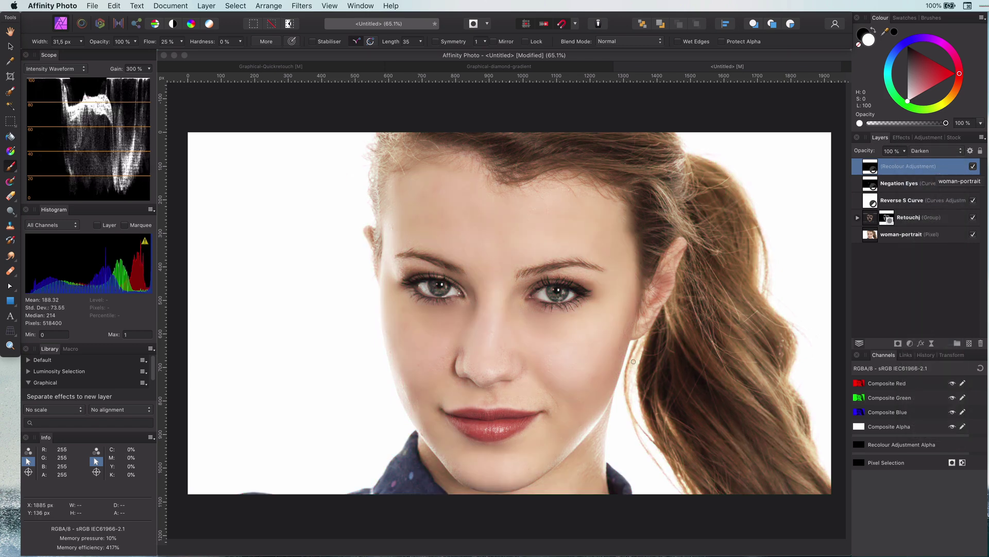
Step: Paint the red tint back onto the lips with a white brush, refining the corners
key(b)
key(b)
key(bracketright)
key(bracketright)
scroll(488, 425, up, 6)
mouse_move(508, 416)
mouse_down()
mouse_move(431, 428)
mouse_move(397, 417)
mouse_move(601, 408)
mouse_up()
scroll(404, 413, down, 6)
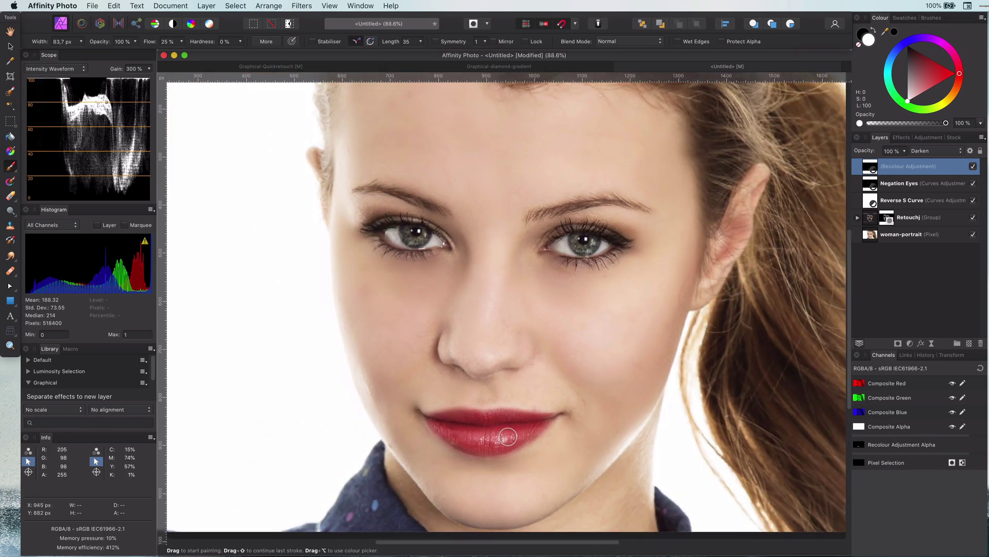
scroll(482, 413, up, 7)
key(bracketleft)
key(bracketleft)
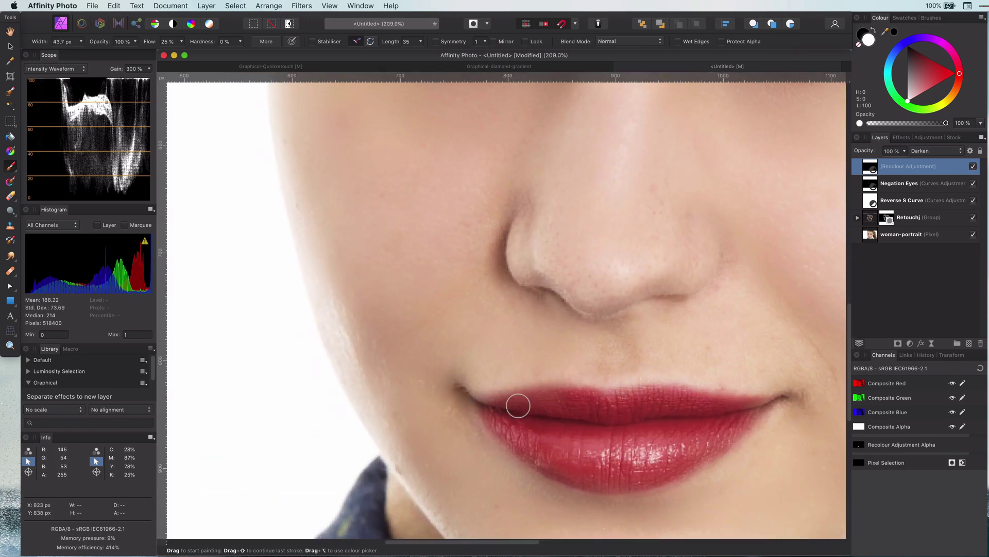
key(bracketleft)
key(bracketleft)
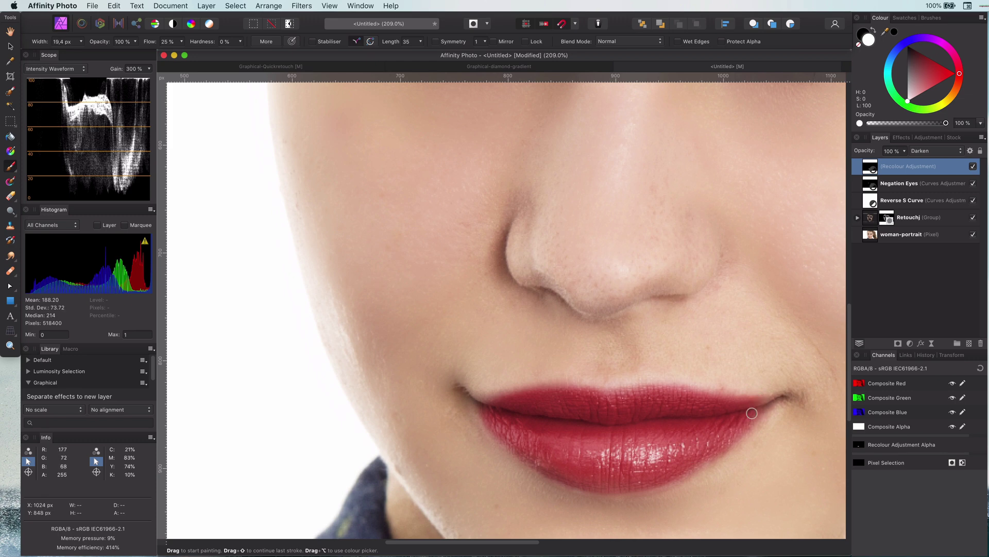
key(x)
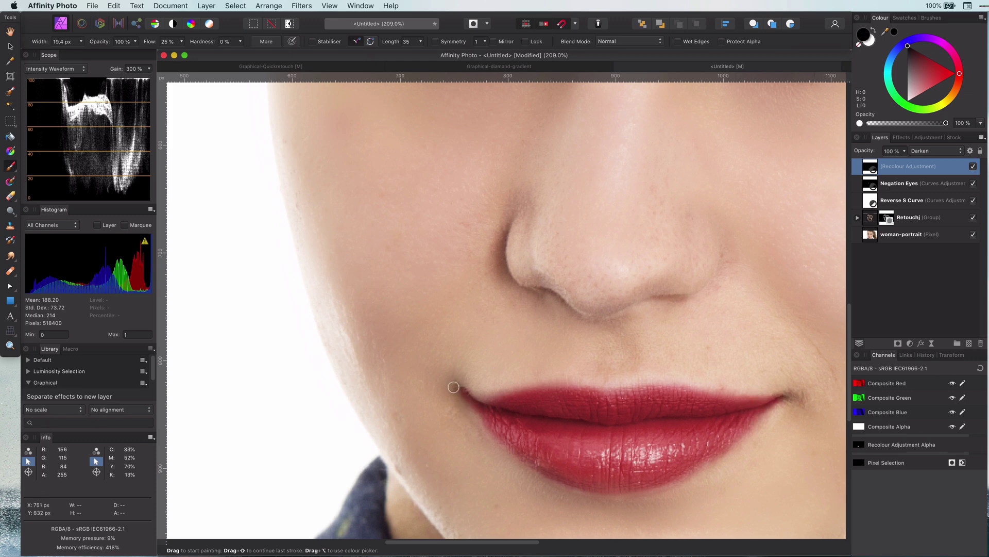
key(super+0)
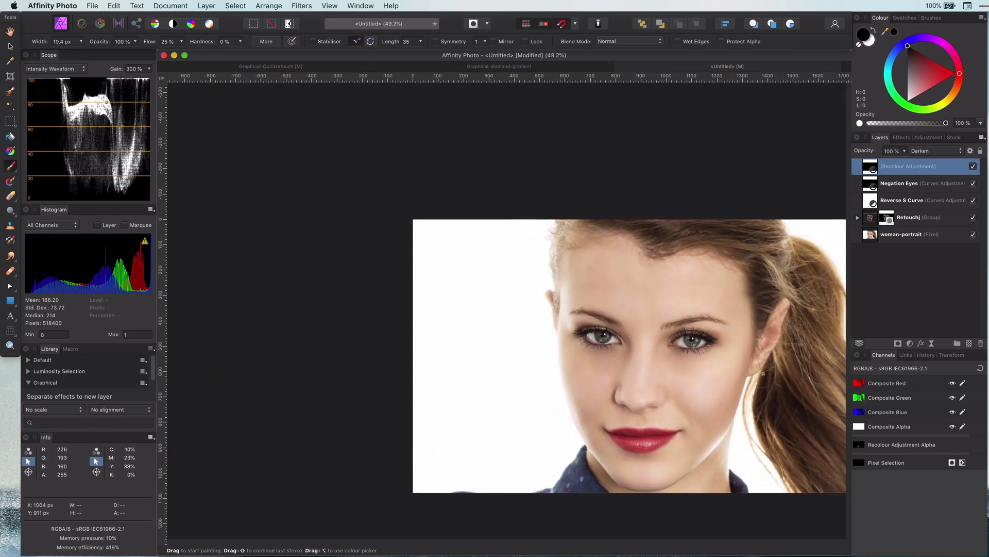
Step: Fade the Recolour out over the brightest tones and set its opacity to 80%
click(970, 151)
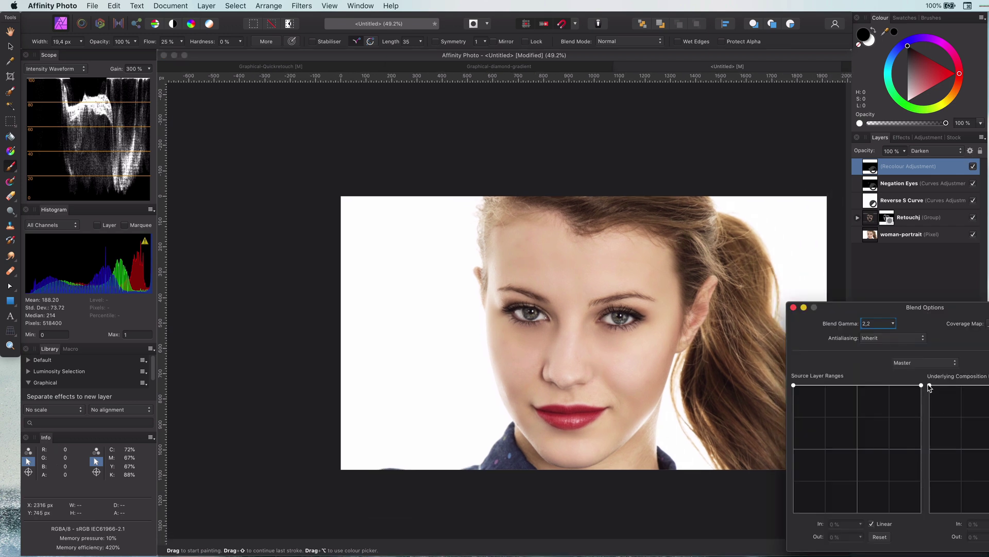
drag(986, 386, 986, 512)
drag(794, 310, 716, 307)
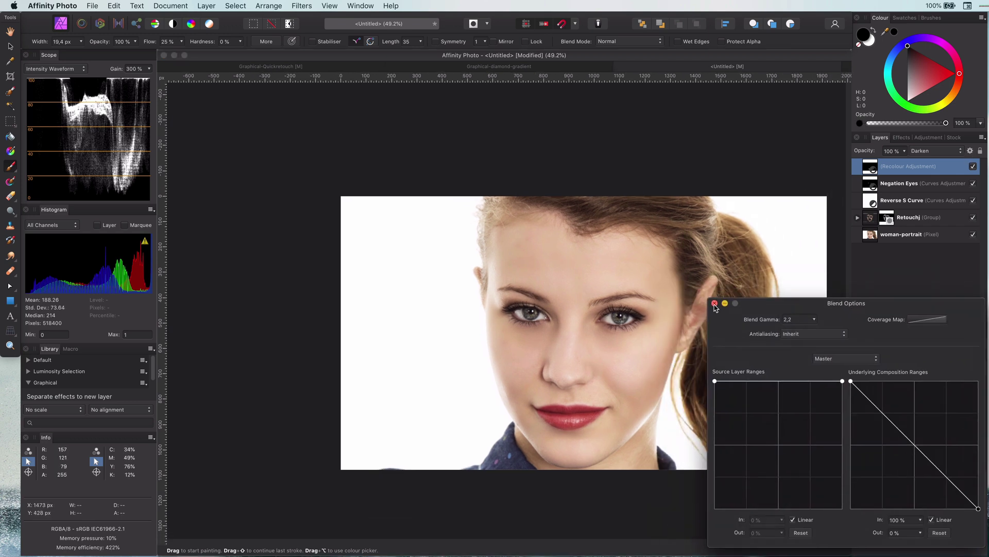
click(716, 307)
key(8)
Step: Rename the Recolour layer 'Recolor Lips' and select the four retouching layers
double_click(902, 166)
text(Reco)
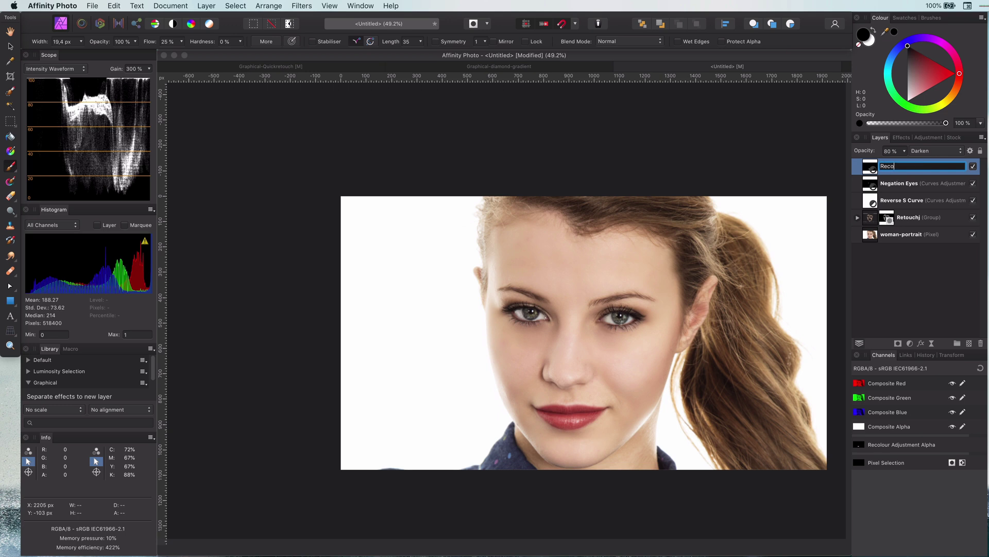
text(lor Lips)
key(Return)
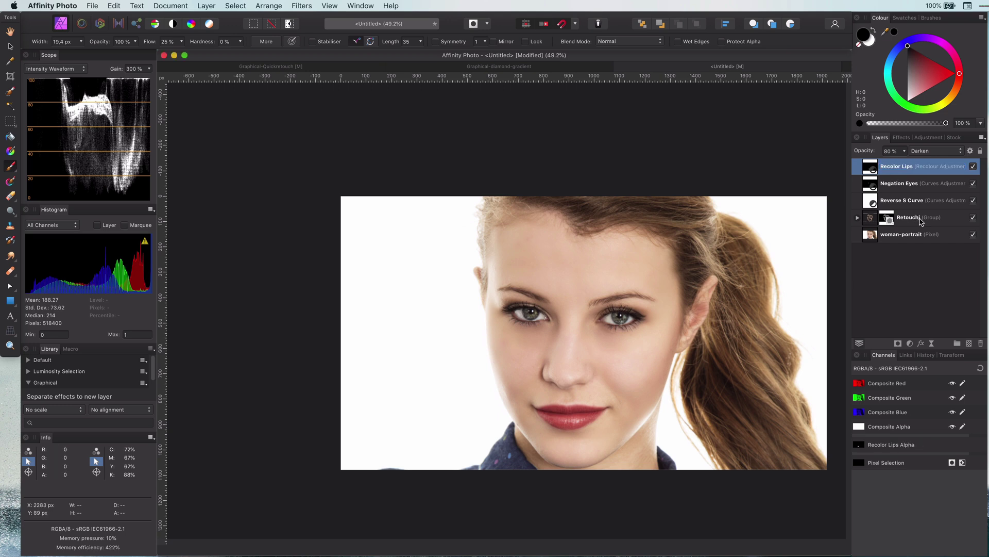
shift+click(921, 220)
click(973, 167)
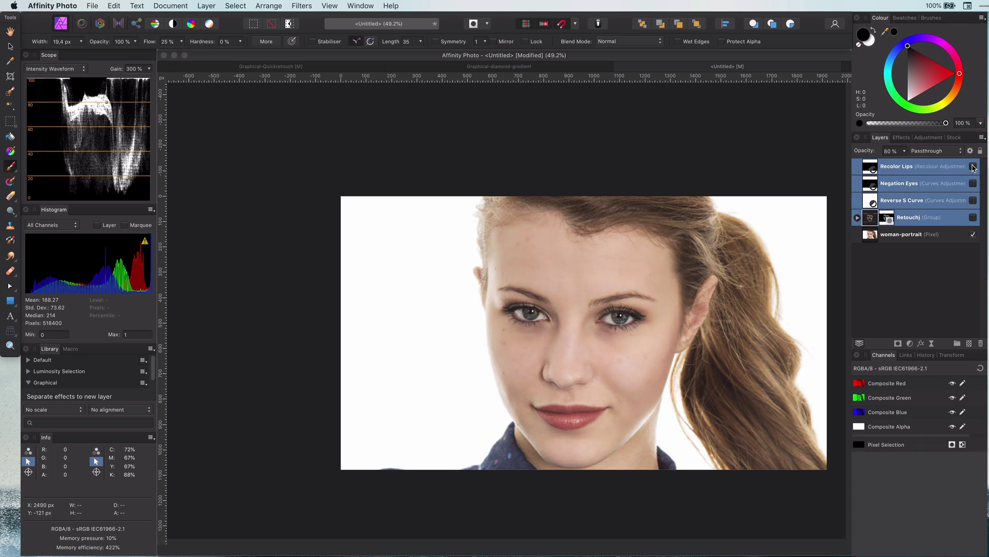
click(973, 166)
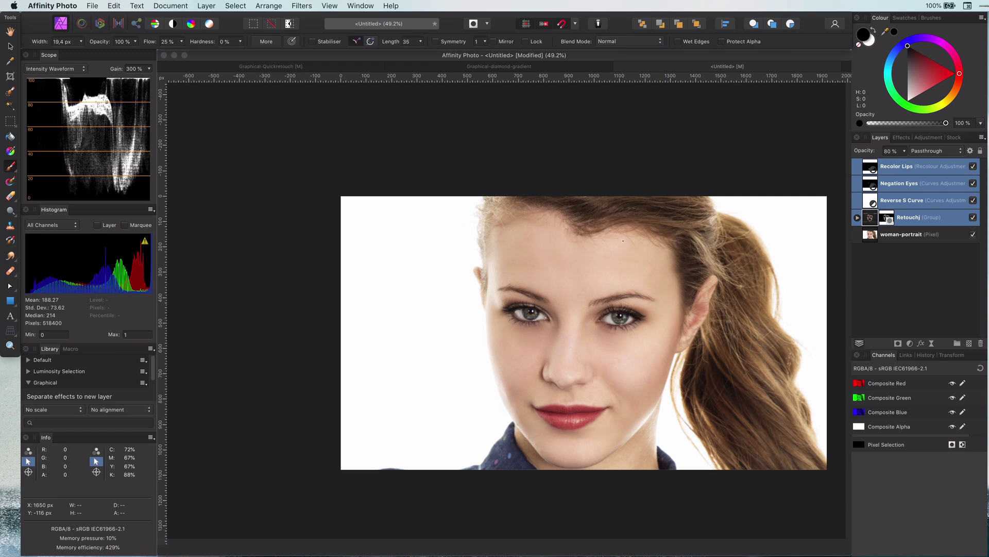
key(super+plus)
key(super+plus)
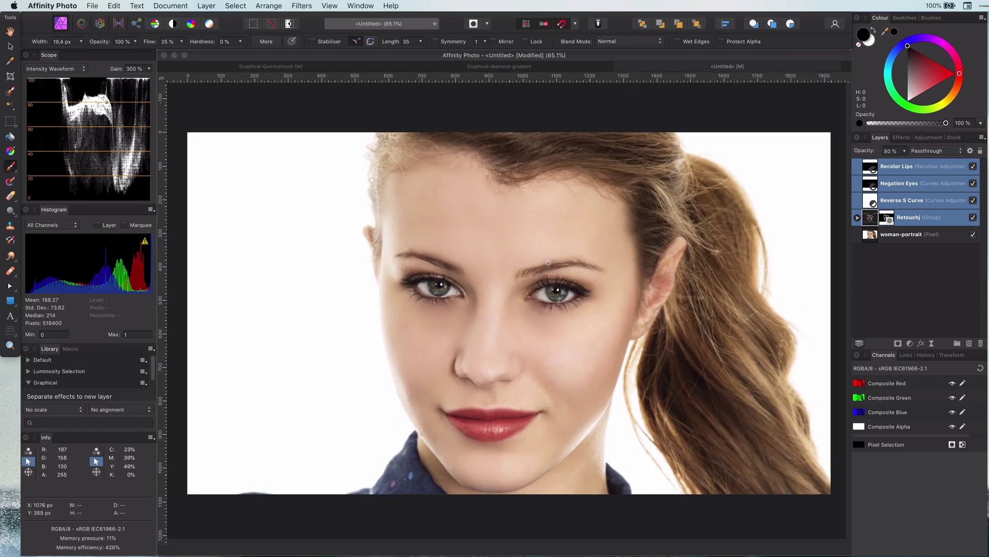
click(900, 246)
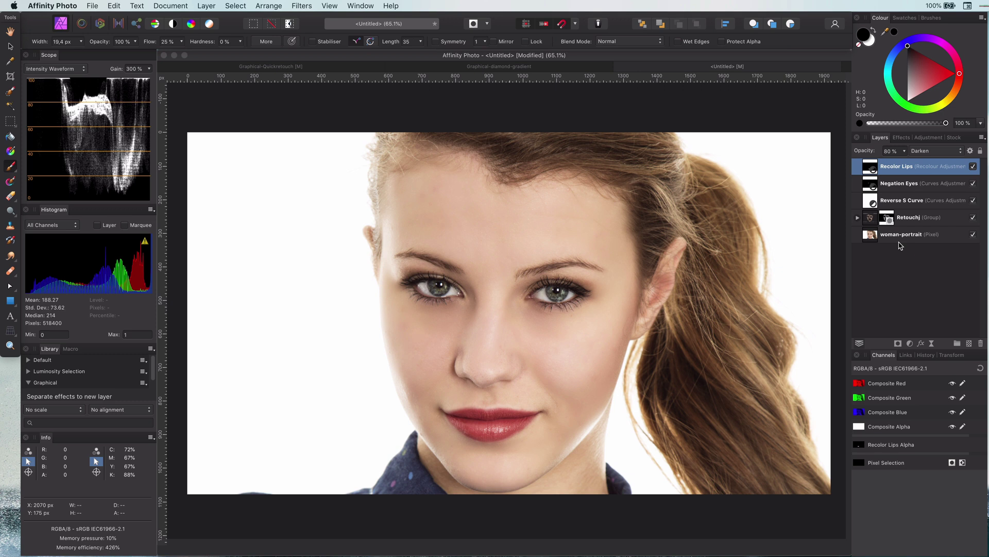
Step: Add a Luminosity-blended Black & White adjustment with Red at 35%
click(910, 343)
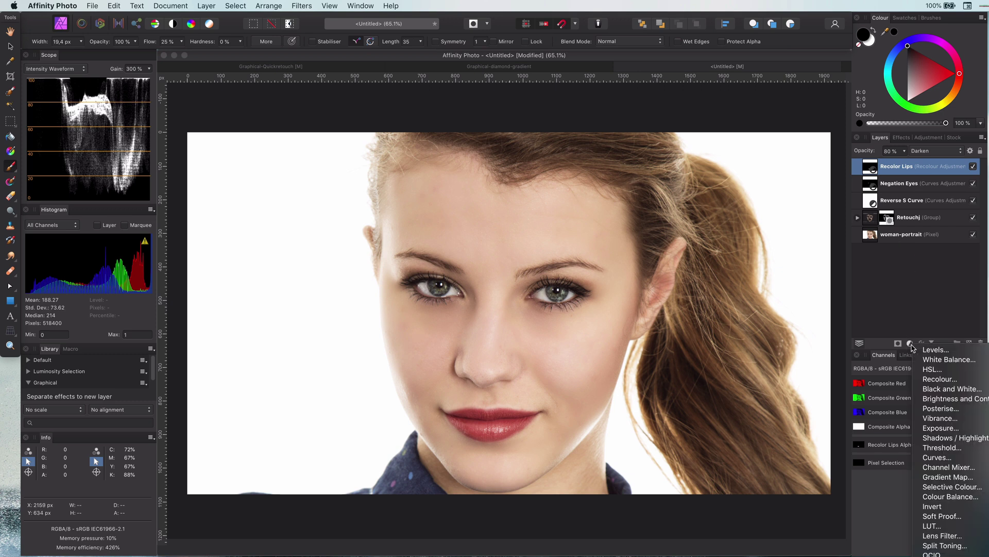
click(933, 390)
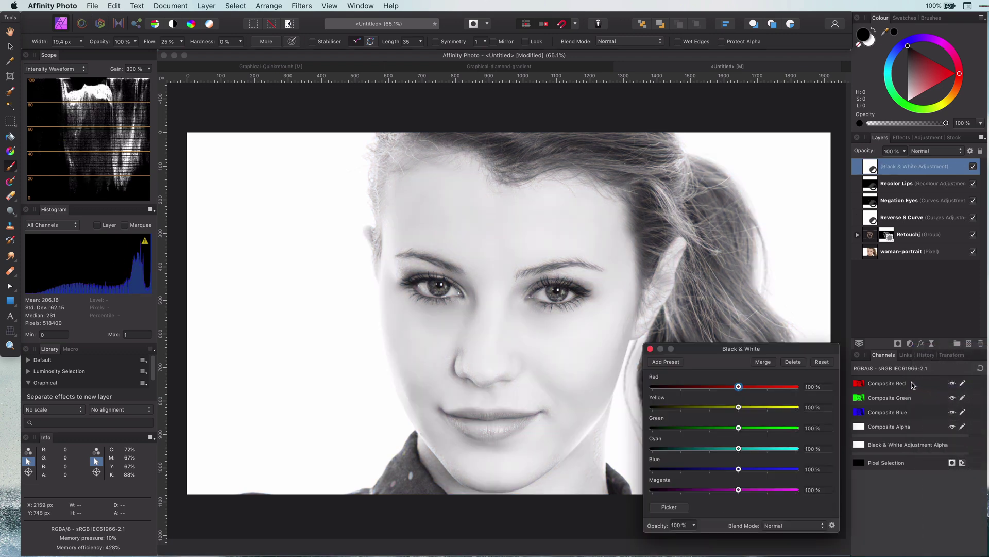
click(935, 152)
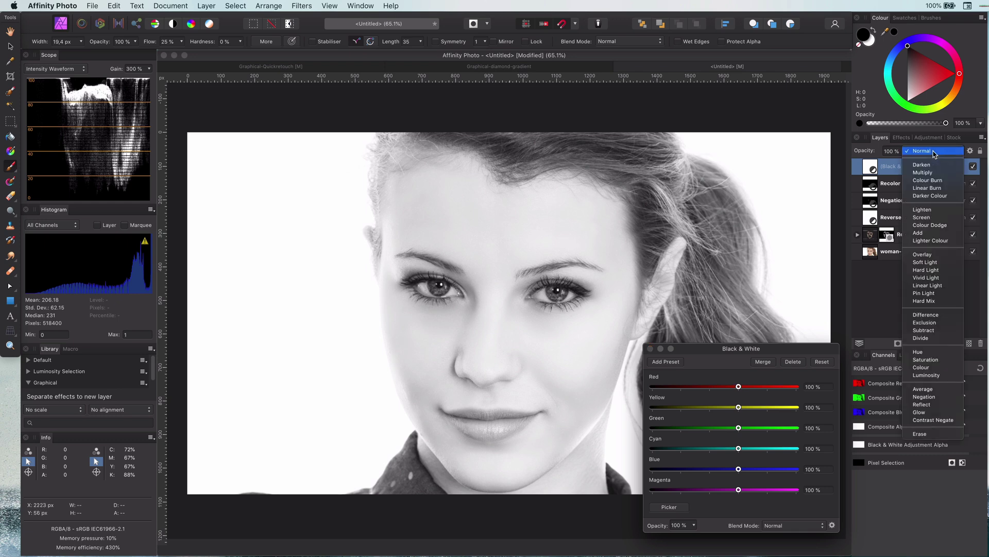
click(927, 375)
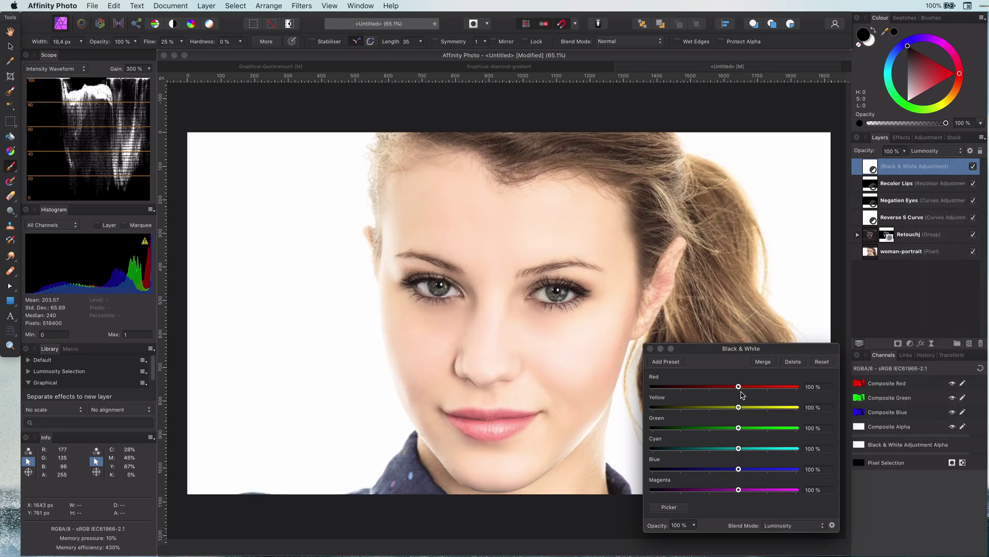
drag(739, 387, 727, 408)
click(650, 348)
Step: Fade the Black & White effect out over the highlights and compare it on and off
click(971, 150)
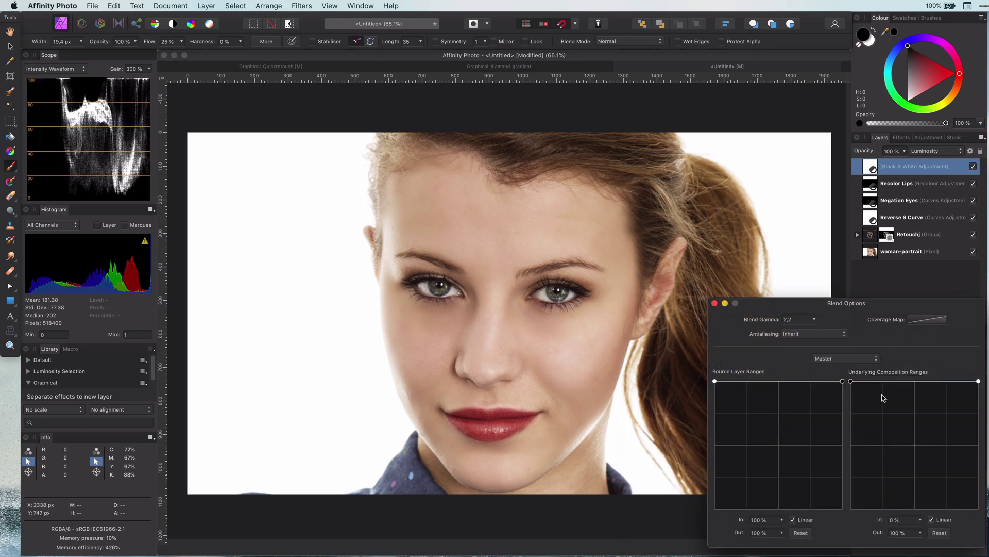
drag(979, 381, 982, 548)
click(714, 303)
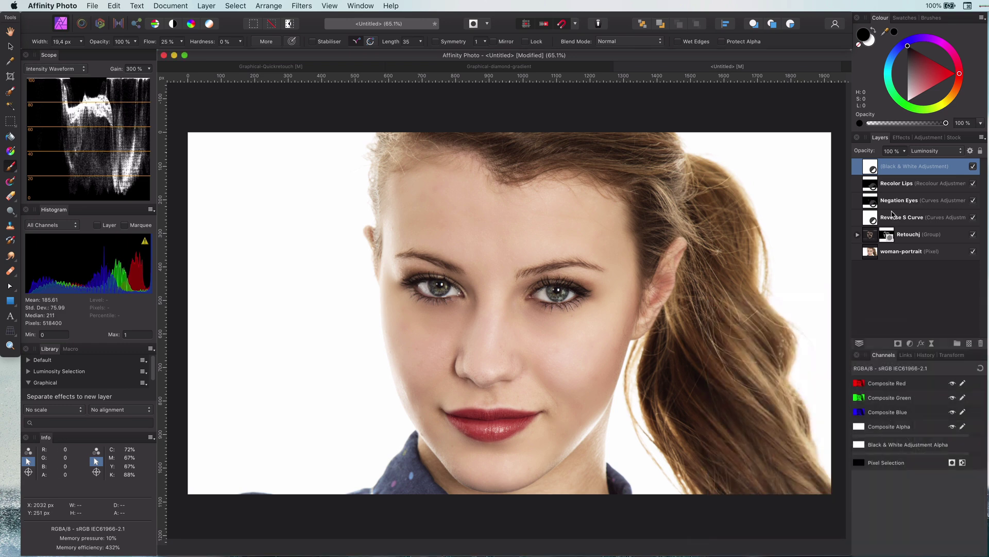
click(974, 167)
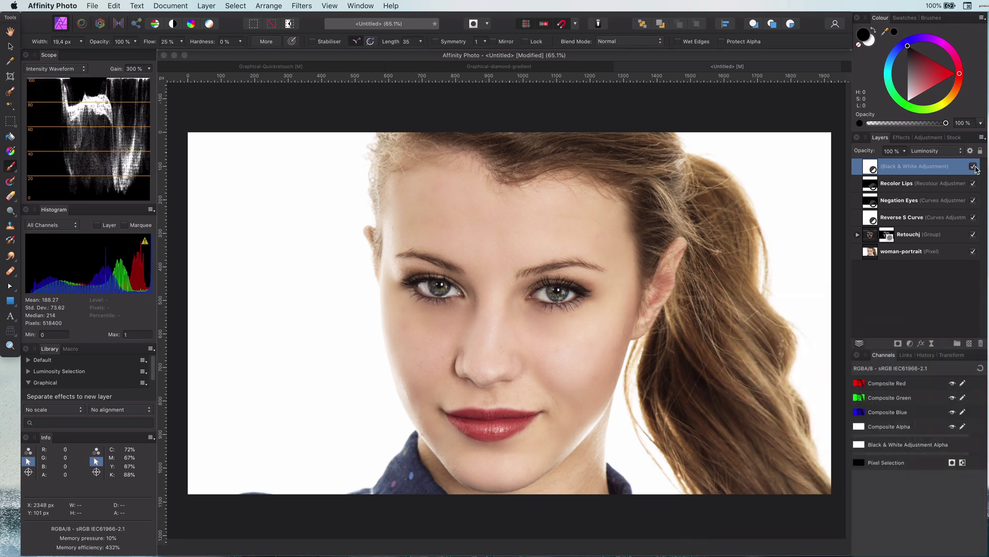
click(974, 167)
click(974, 167)
click(974, 167)
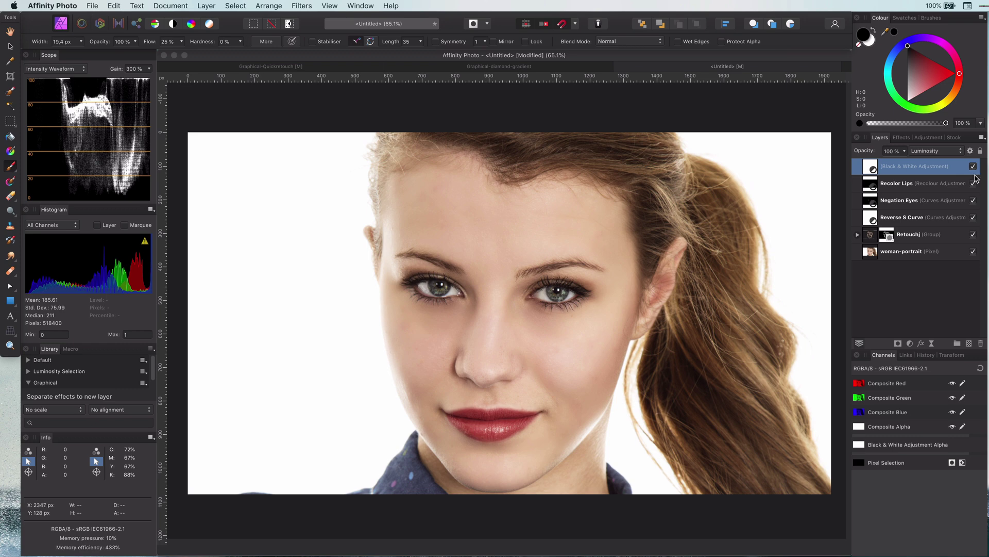
Step: Add a Colour Balance adjustment tinting the shadows toward cyan and magenta
click(909, 343)
click(928, 492)
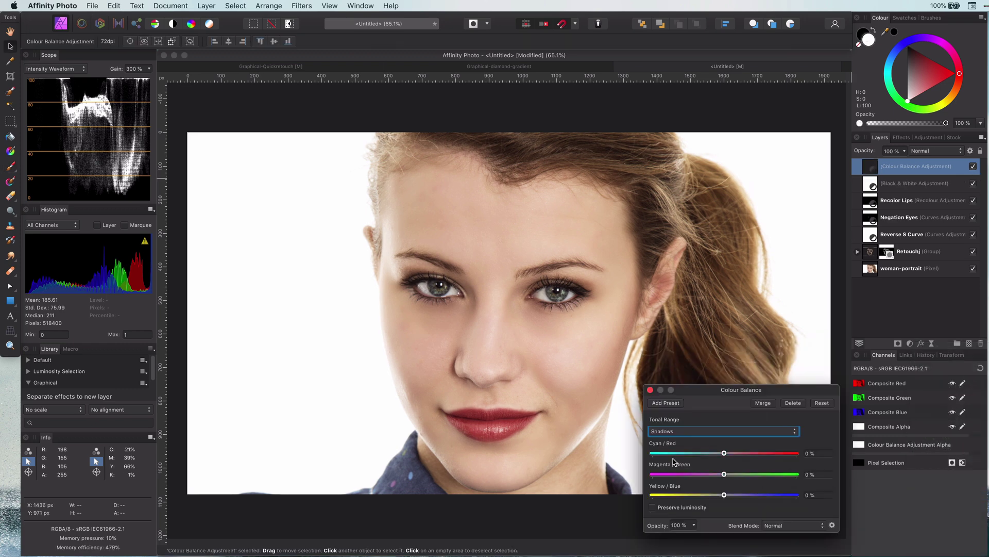
click(681, 433)
click(681, 433)
mouse_move(724, 453)
mouse_down()
mouse_move(713, 474)
mouse_move(715, 453)
mouse_up()
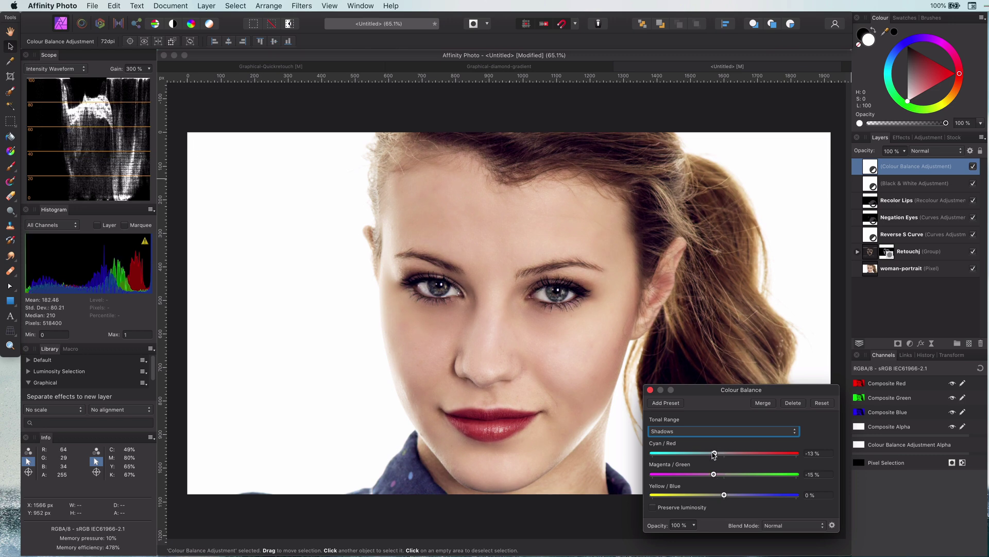
click(651, 391)
Step: Set the Colour Balance layer to Screen and fade it out over brighter underlying tones, comparing visibility
click(936, 151)
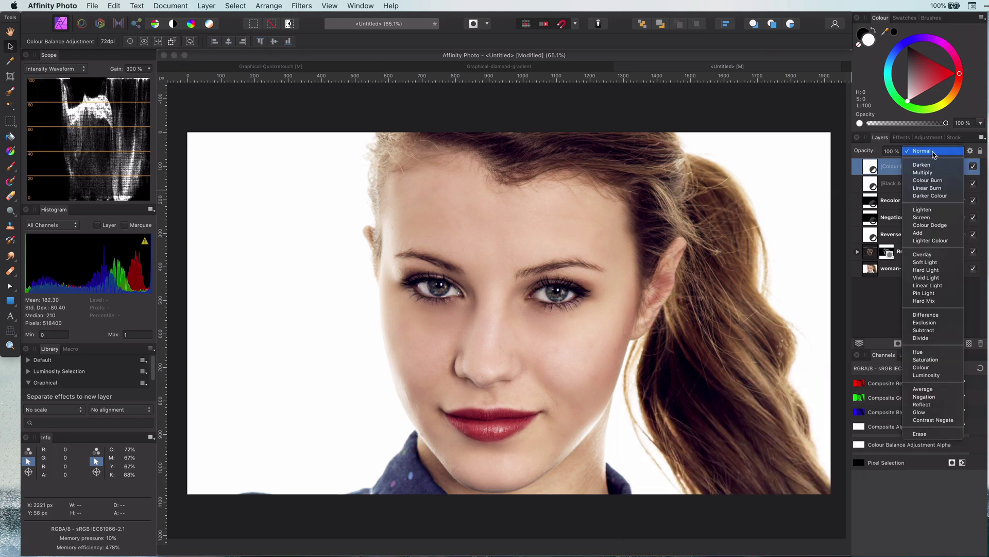
click(928, 219)
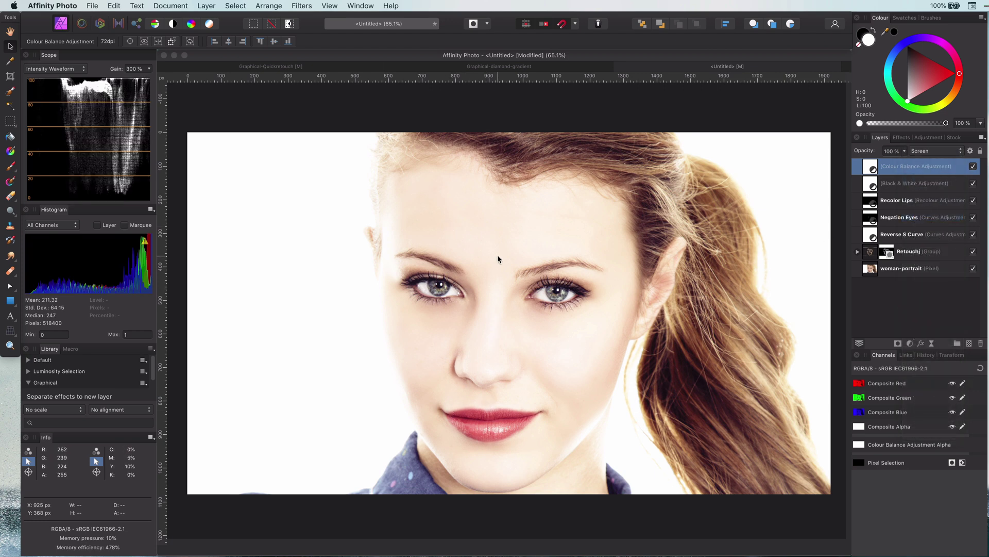
click(970, 151)
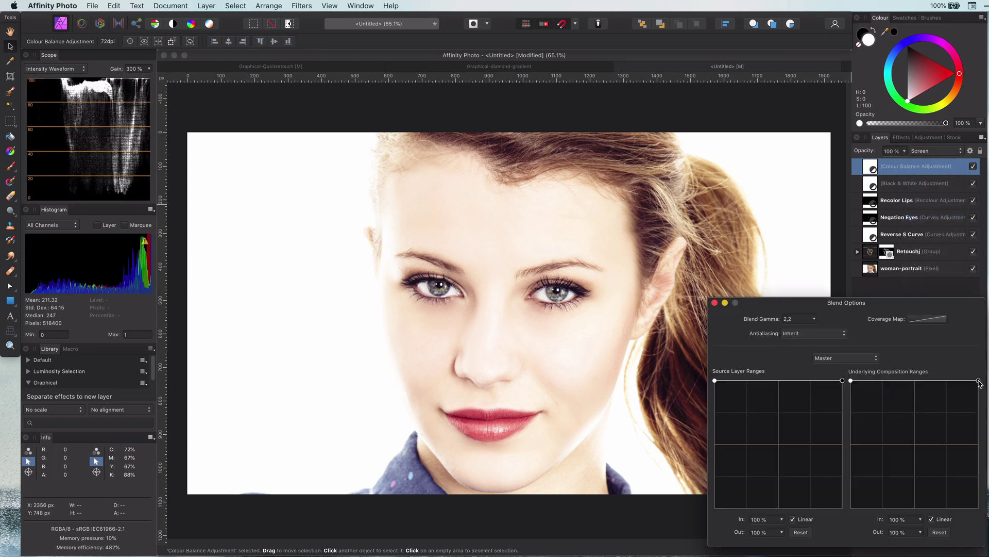
drag(979, 380, 985, 547)
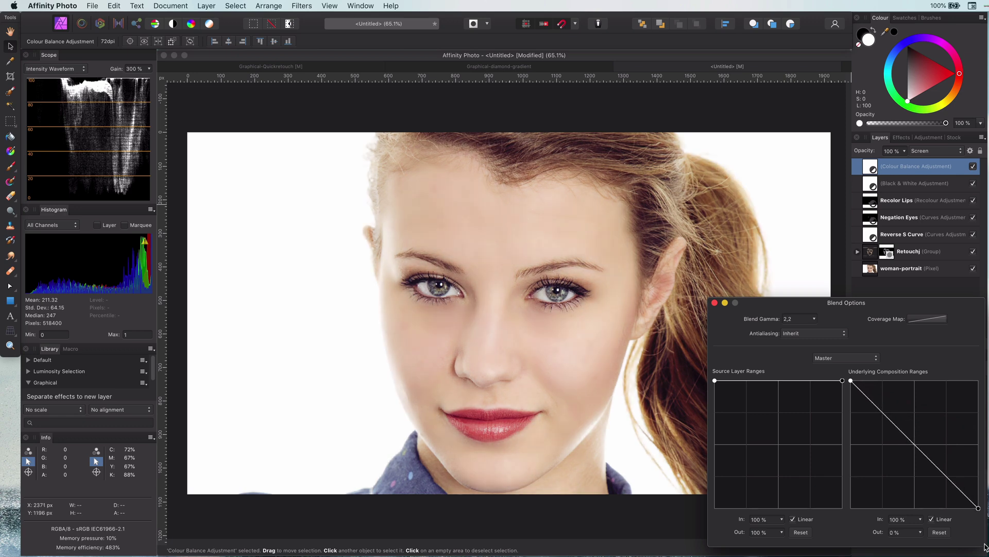
click(715, 302)
click(973, 166)
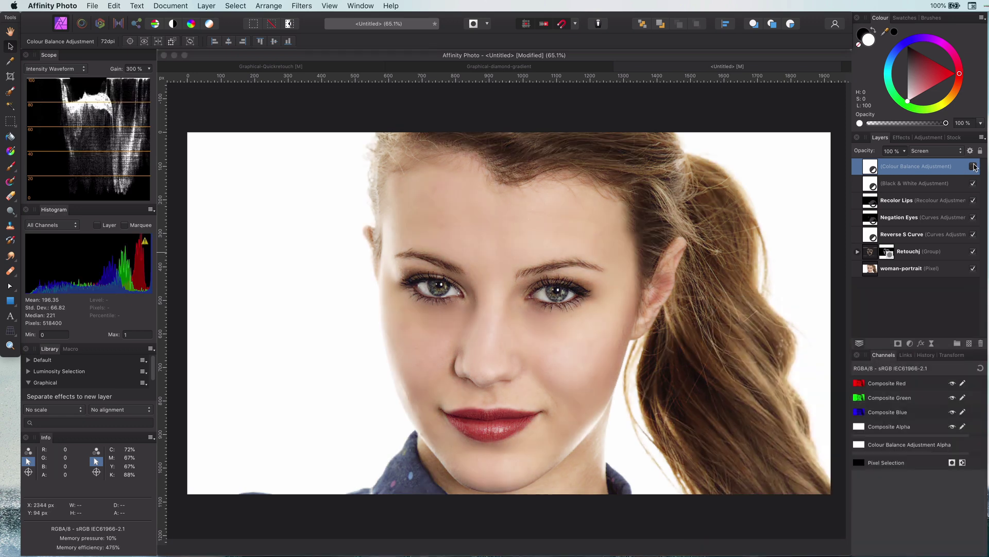
click(973, 166)
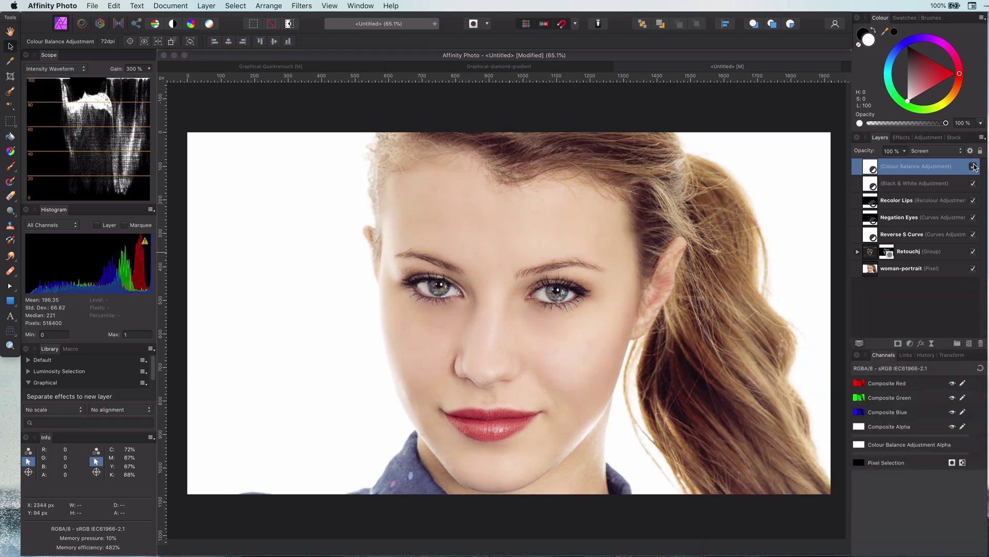
Step: Add a Curves adjustment layer with the curve pulled down to darken the image
click(911, 344)
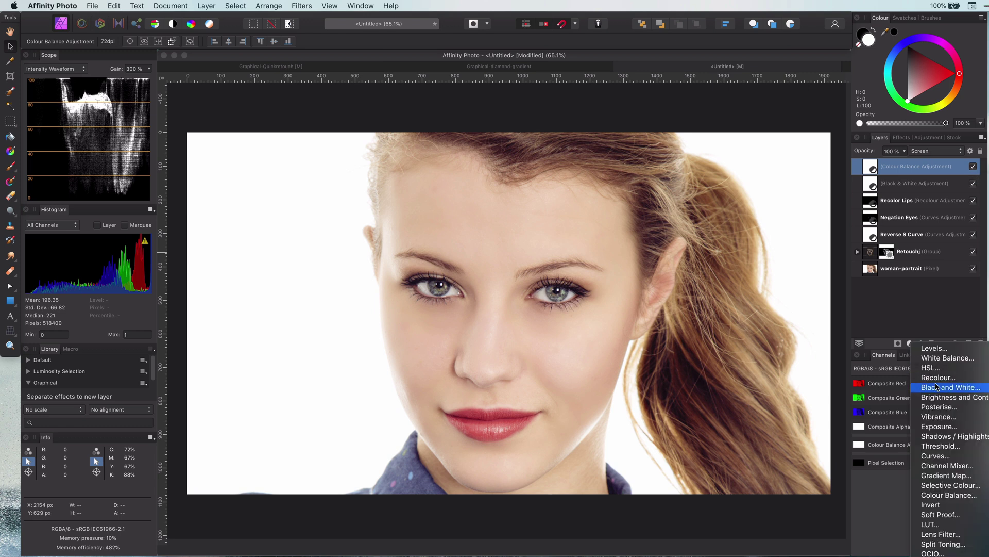
click(942, 456)
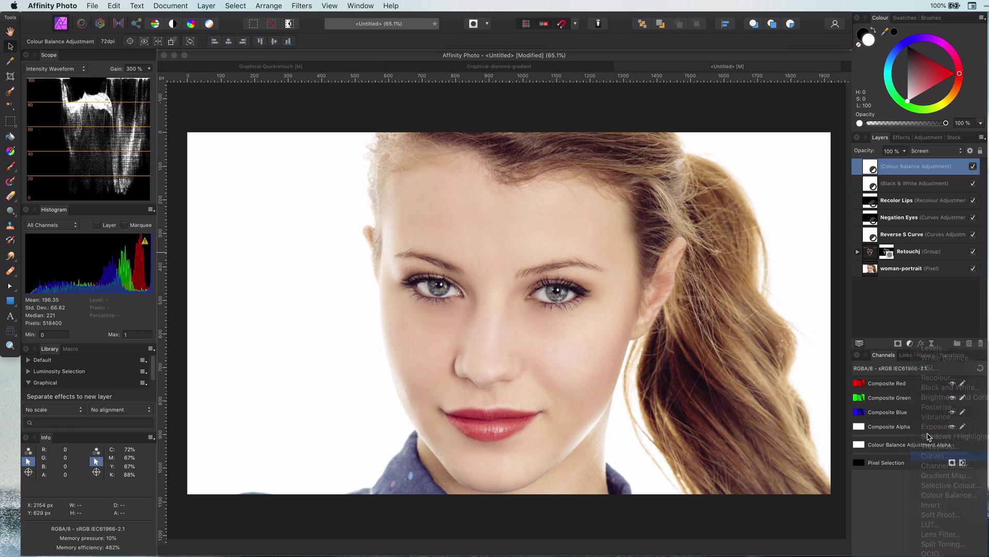
drag(742, 393, 743, 418)
click(651, 272)
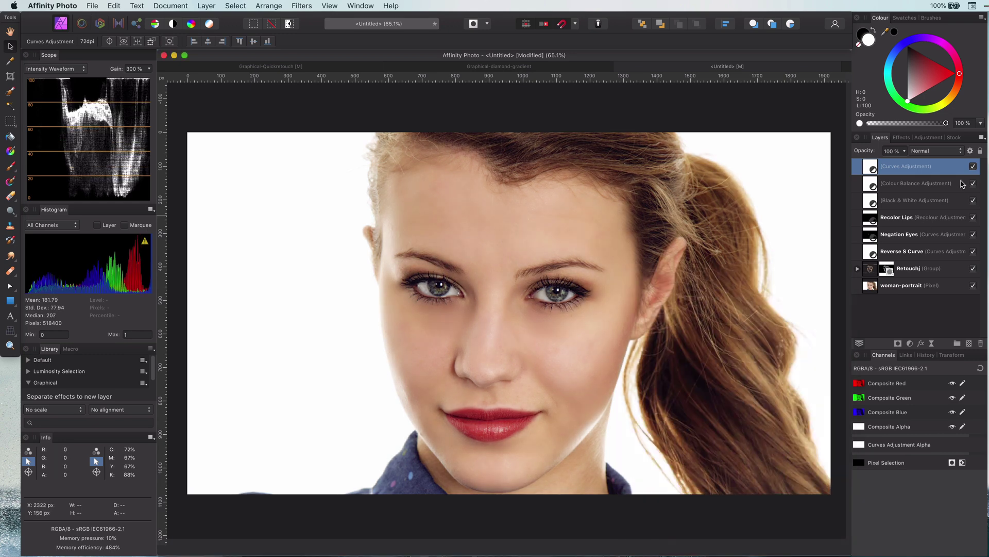
Step: Set the Curves layer to Screen and limit it to darker underlying tones via blend ranges
click(945, 152)
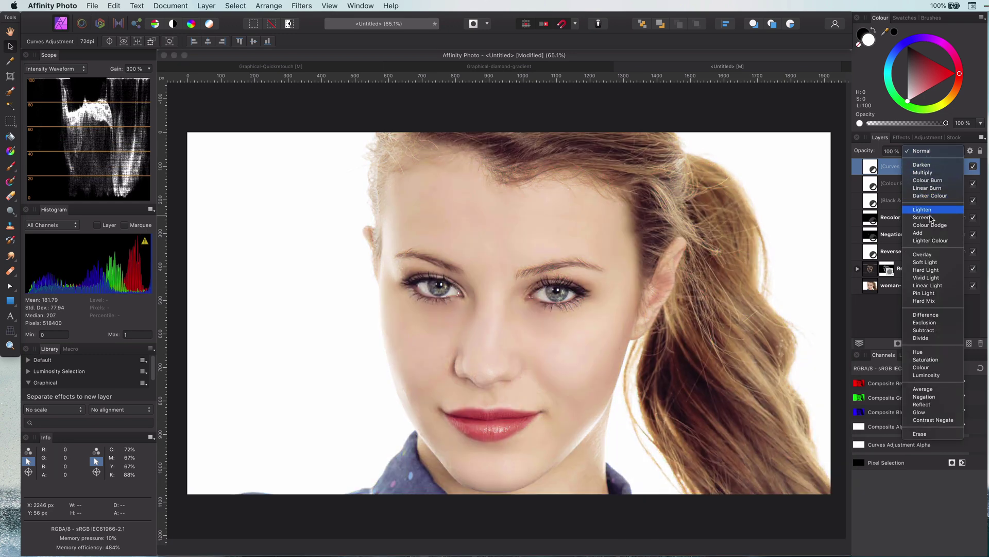
click(931, 217)
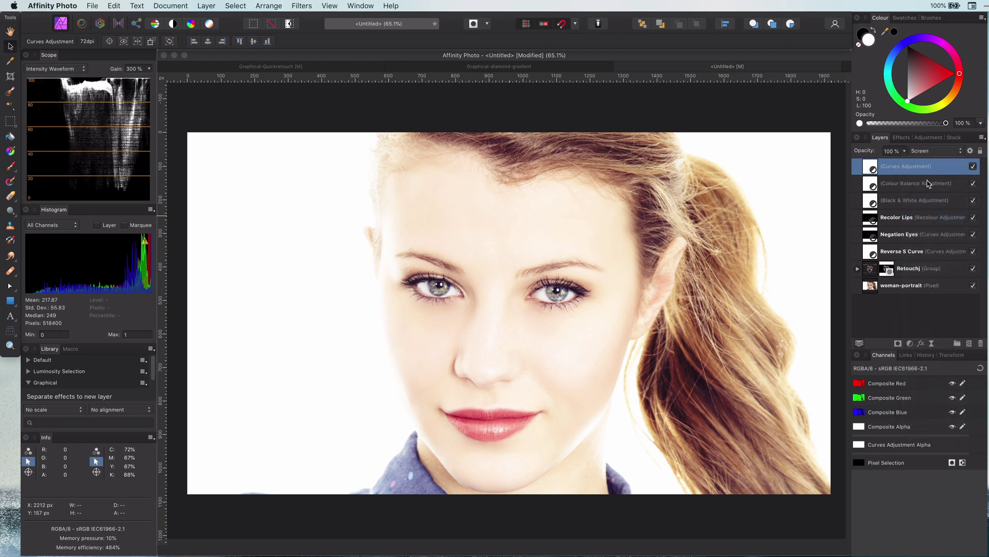
click(971, 151)
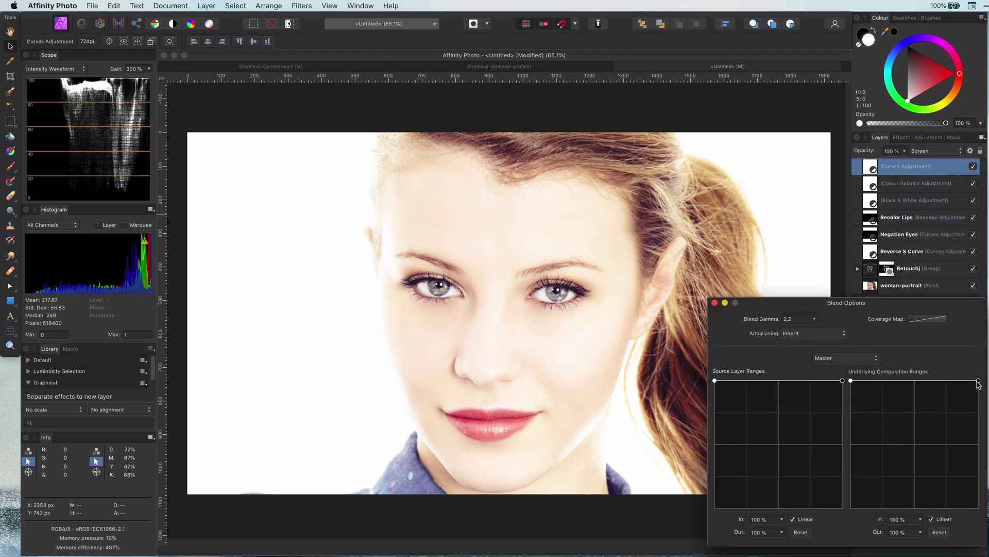
drag(978, 380, 978, 508)
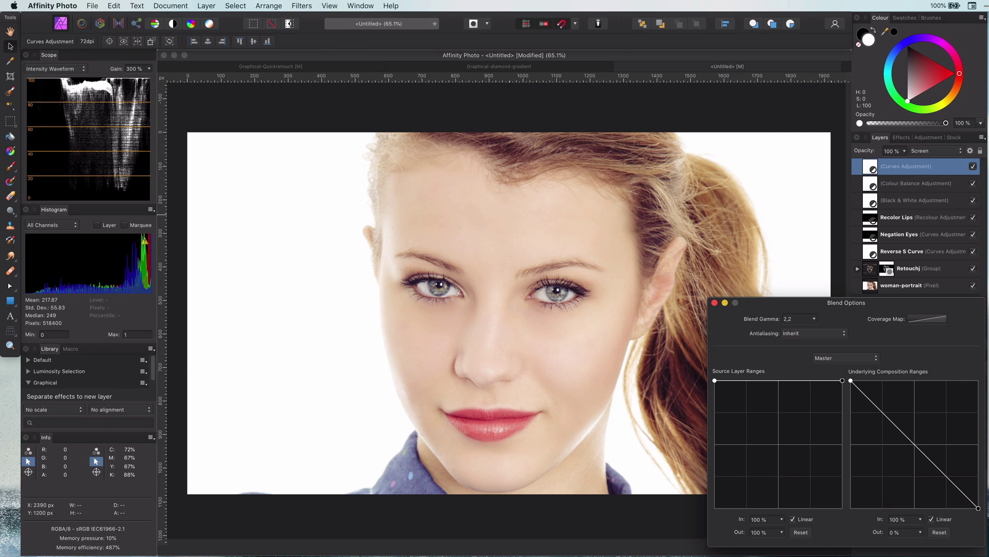
click(715, 303)
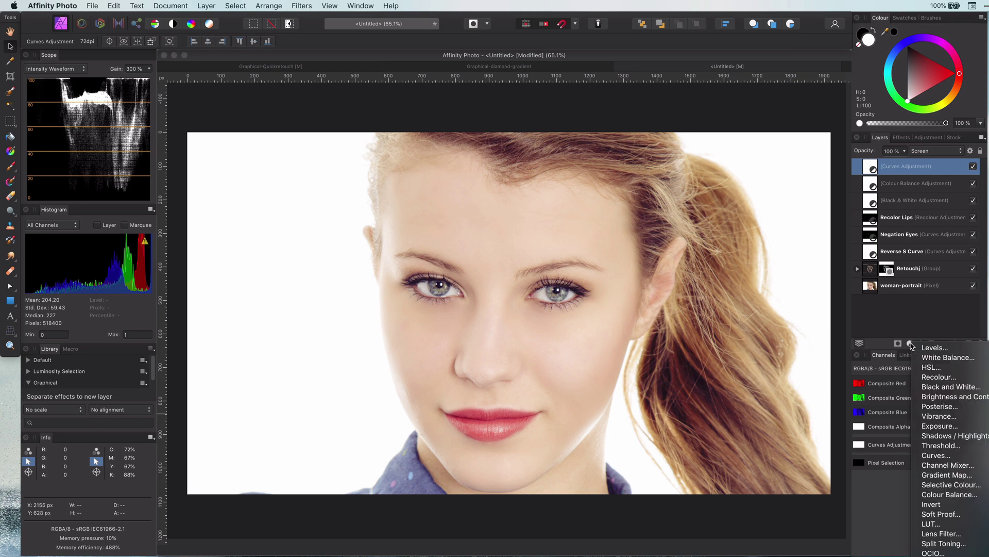
Step: Add a second Curves layer with its midpoint bent down to darken the portrait
click(911, 344)
click(940, 456)
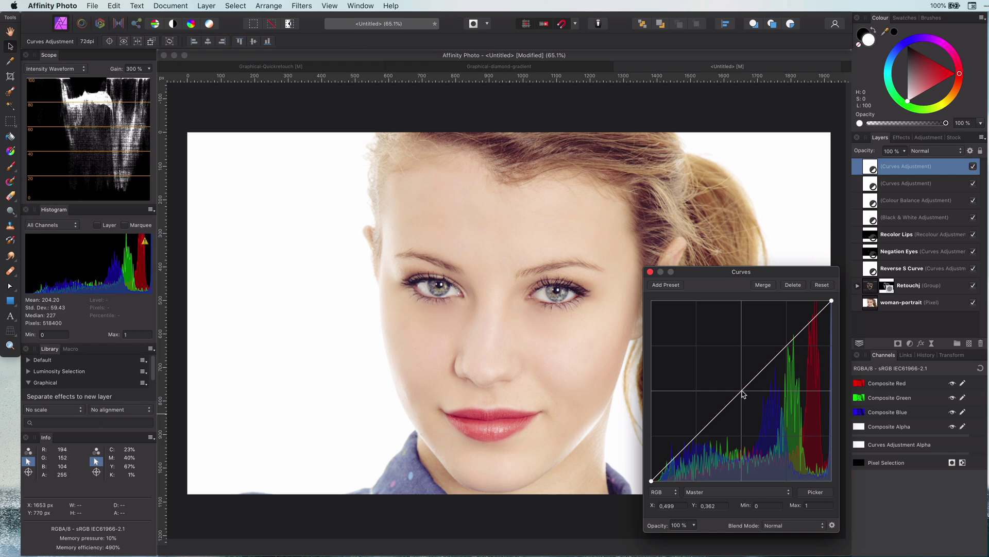
drag(742, 390, 742, 416)
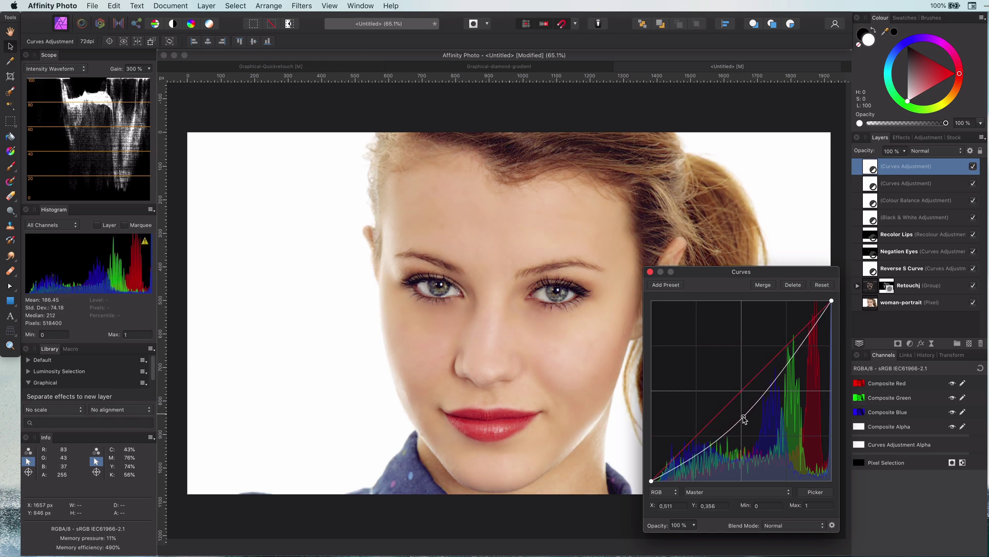
click(650, 271)
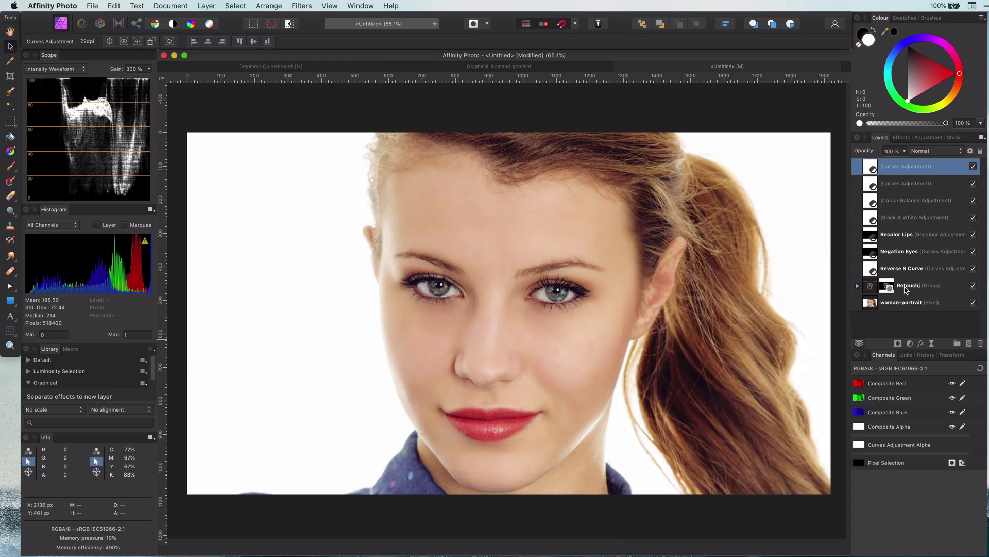
shift+click(915, 222)
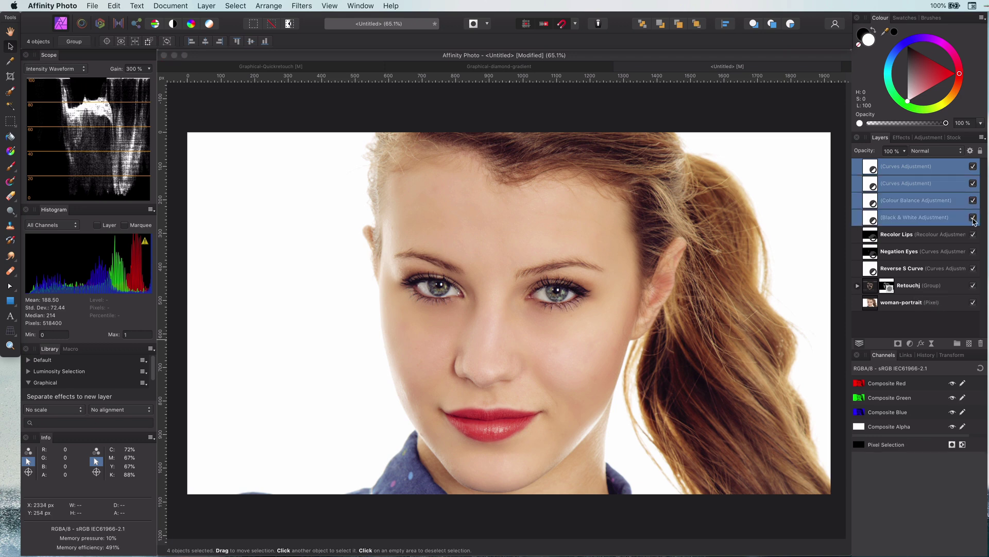
click(973, 218)
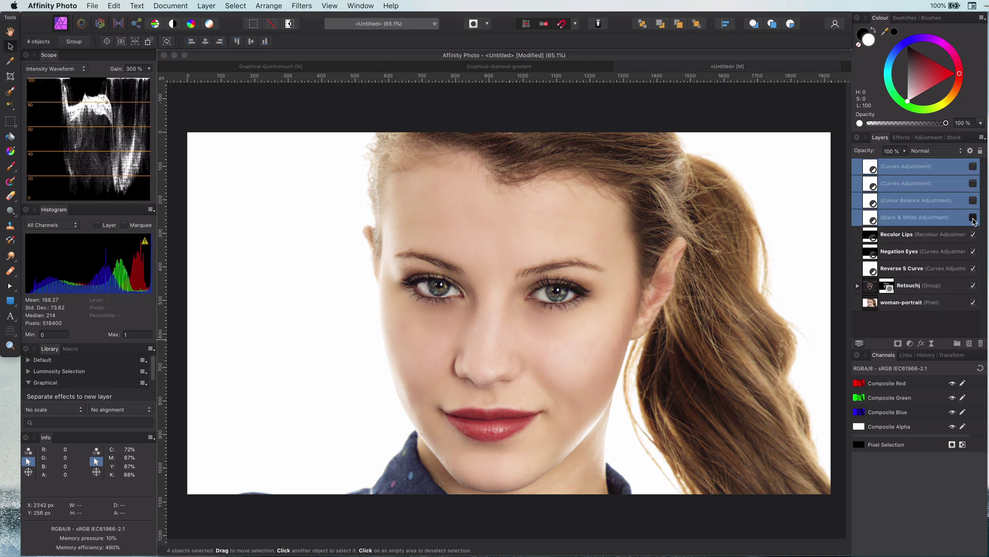
click(973, 218)
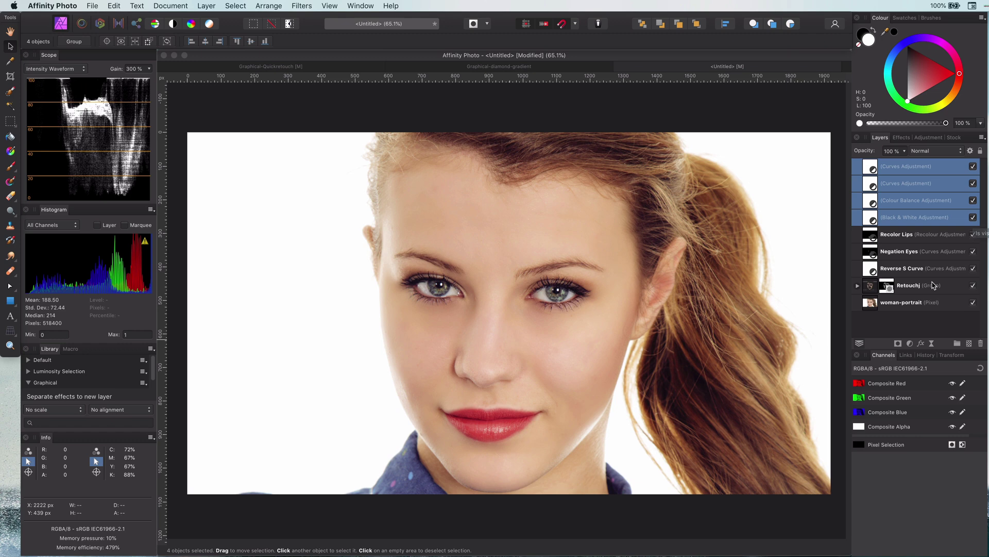
key(super+z)
key(super+z)
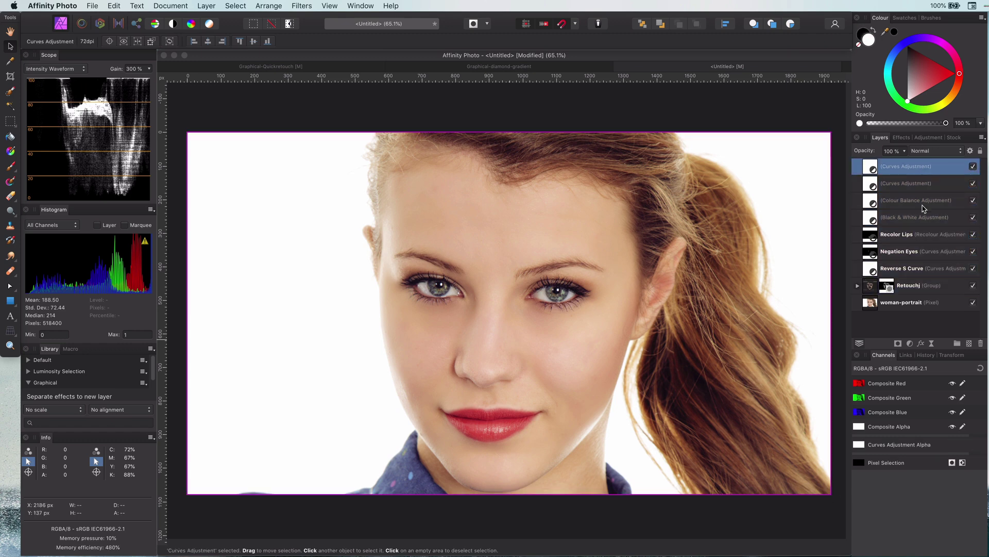
shift+click(922, 287)
click(974, 286)
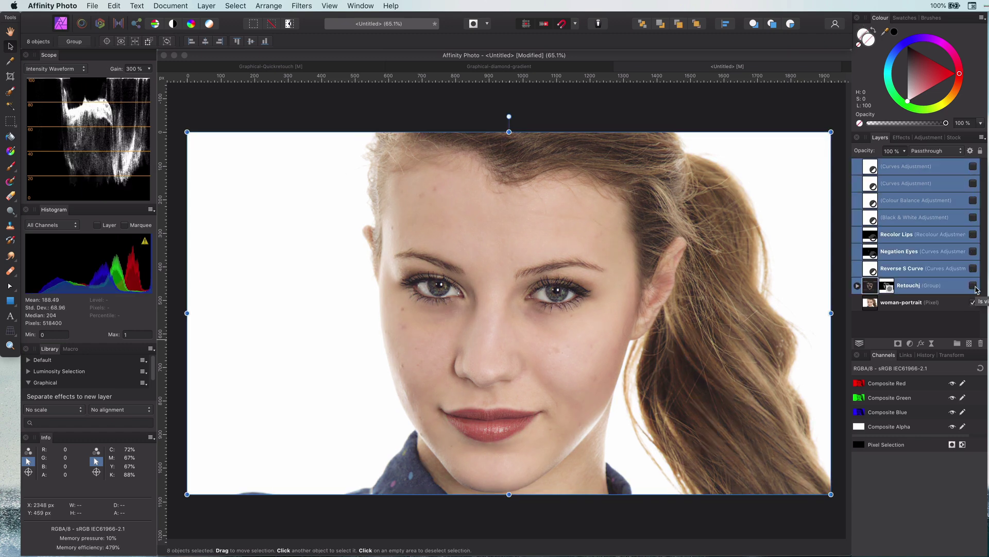
click(973, 285)
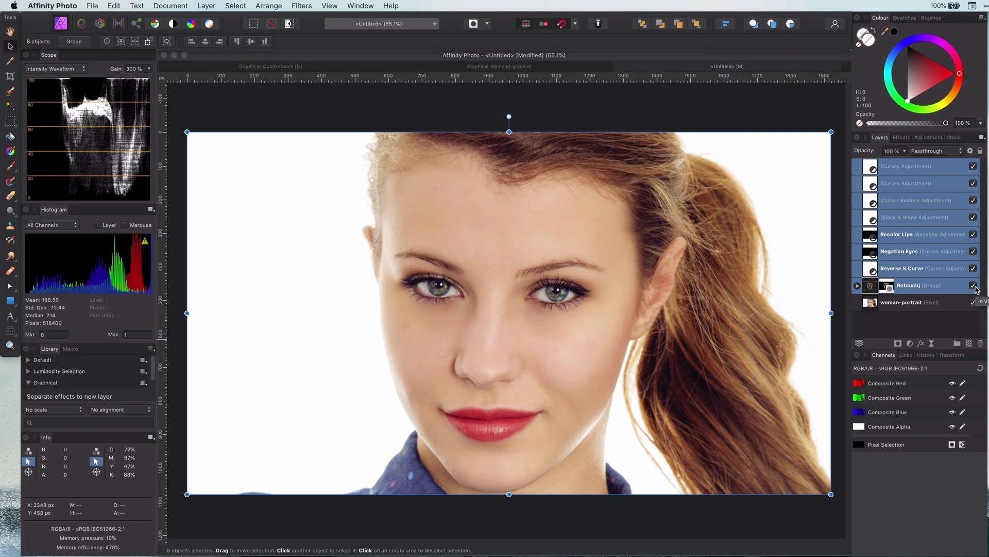